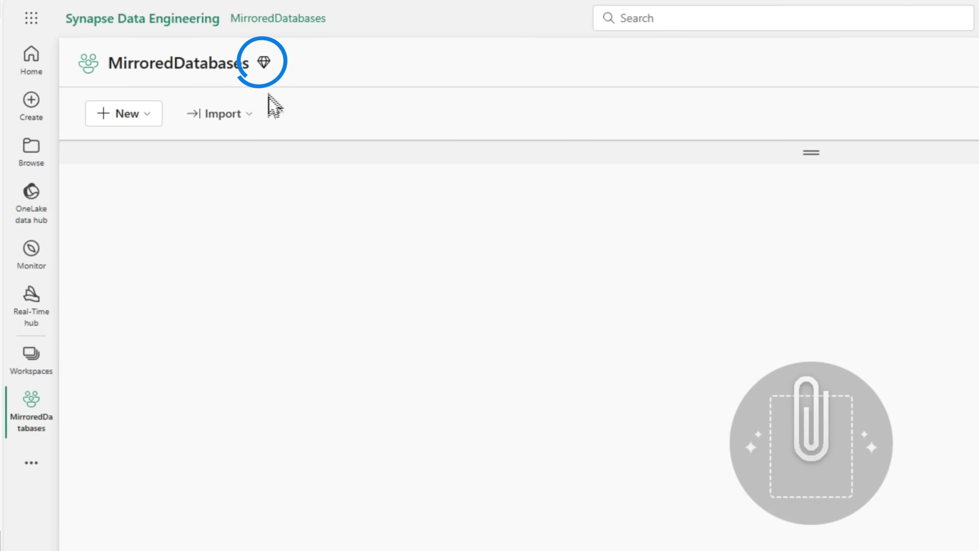
# Open the New item menu in the empty MirroredDatabases workspace.
pyautogui.click(152, 118)
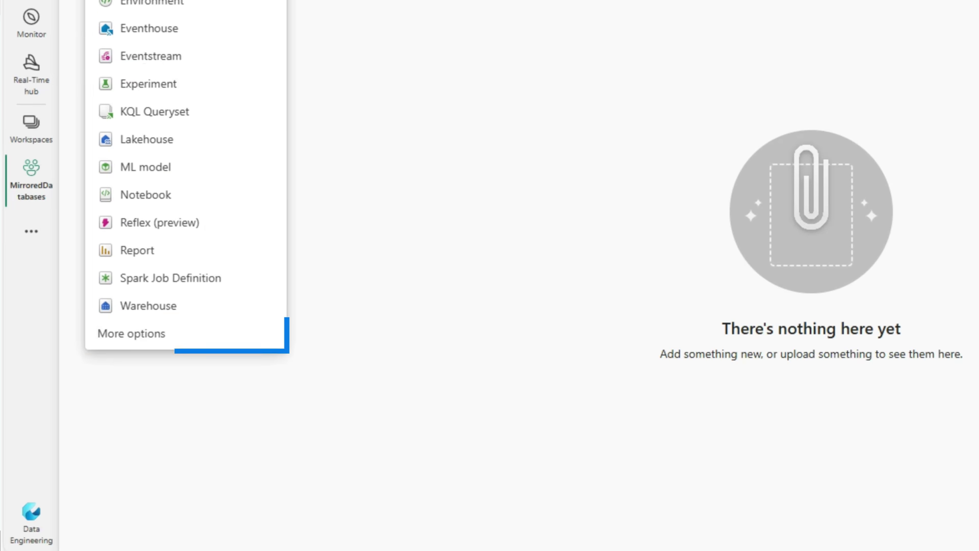
# From the full item gallery's Data Warehouse section, start a new Mirrored Azure Cosmos DB database.
pyautogui.click(138, 331)
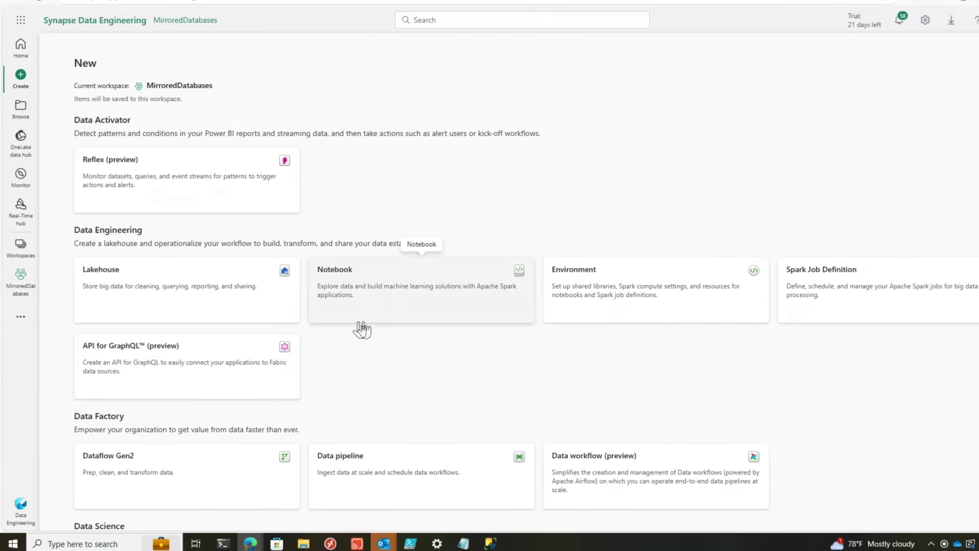
pyautogui.scroll(-8, 353, 334)
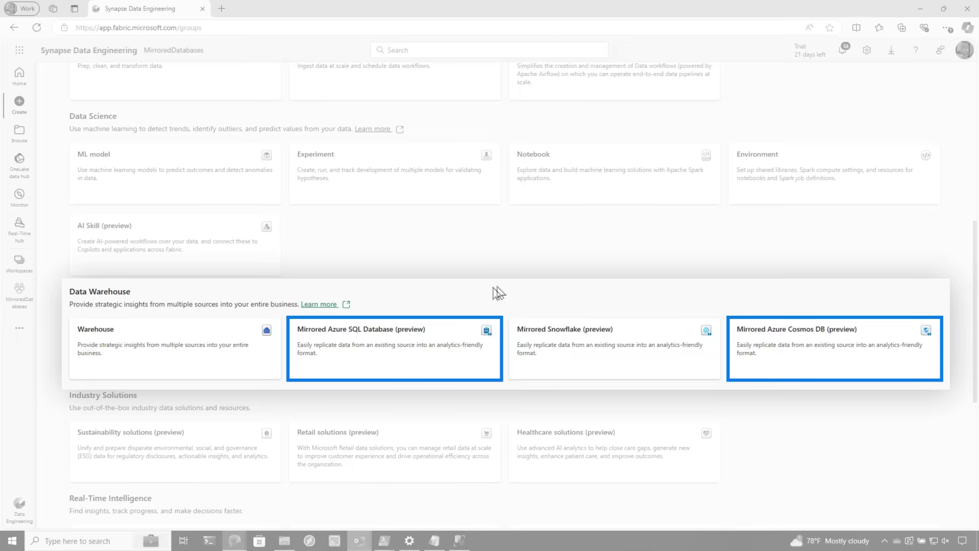
pyautogui.click(852, 343)
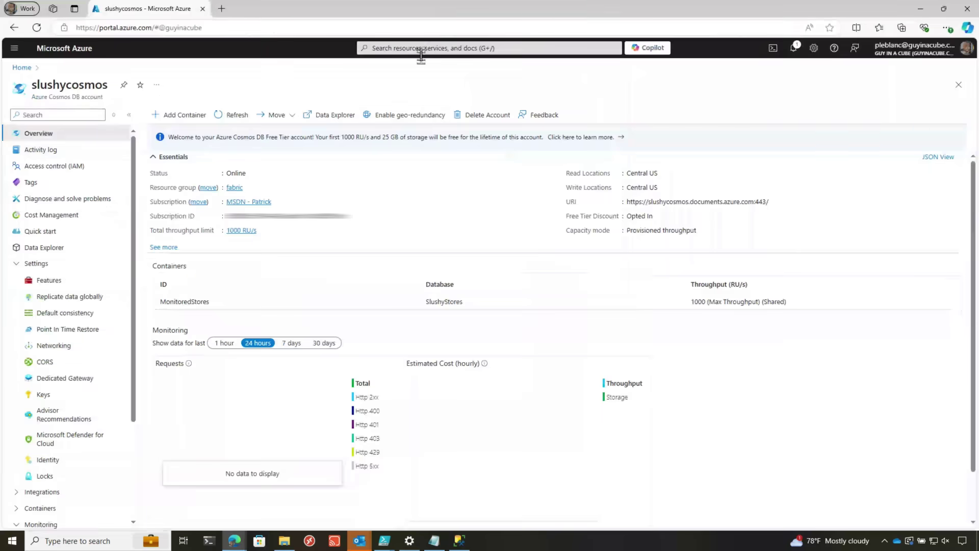
# Use the slushycosmos endpoint with Azure Cosmos DB v2 and create a new connection named MyMirrorCosmosDB.
pyautogui.moveTo(566, 202); pyautogui.dragTo(778, 213)
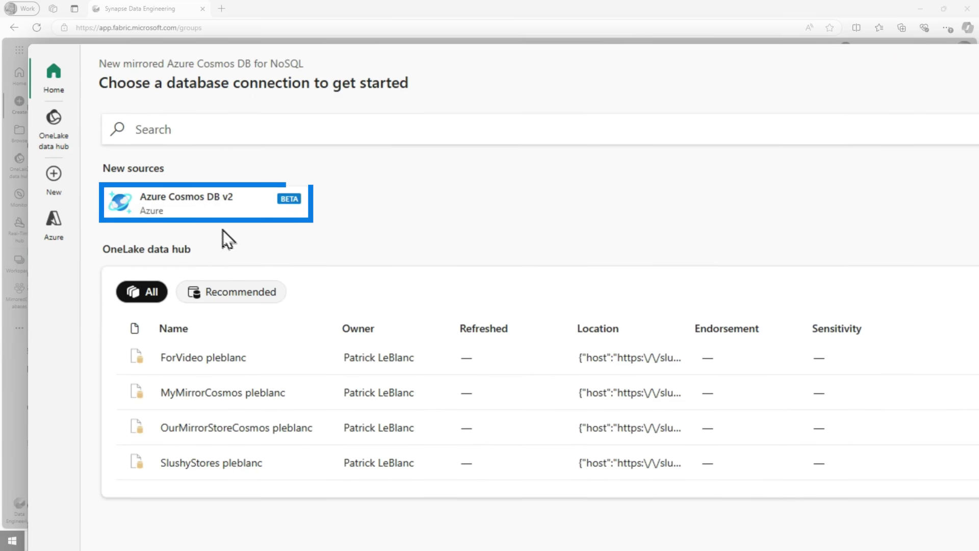
pyautogui.click(212, 204)
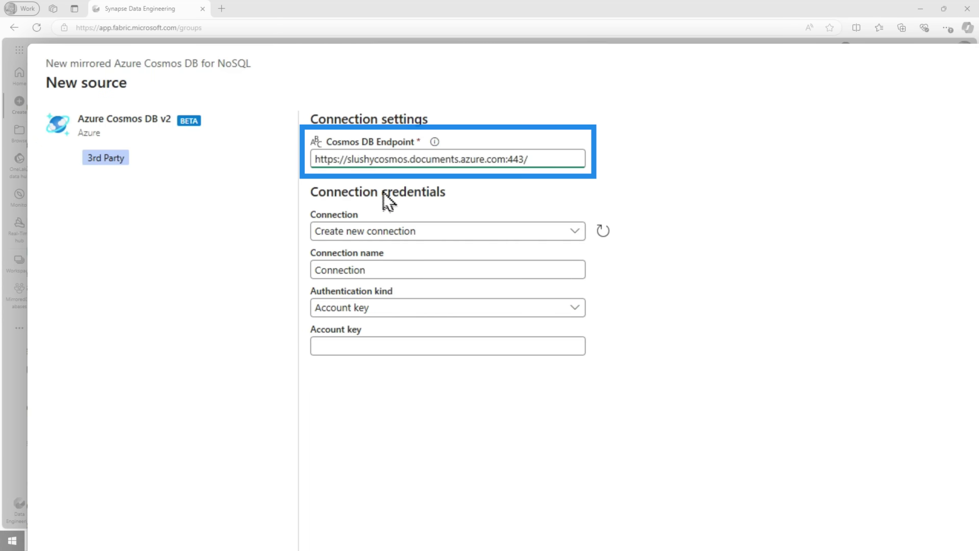
pyautogui.click(406, 233)
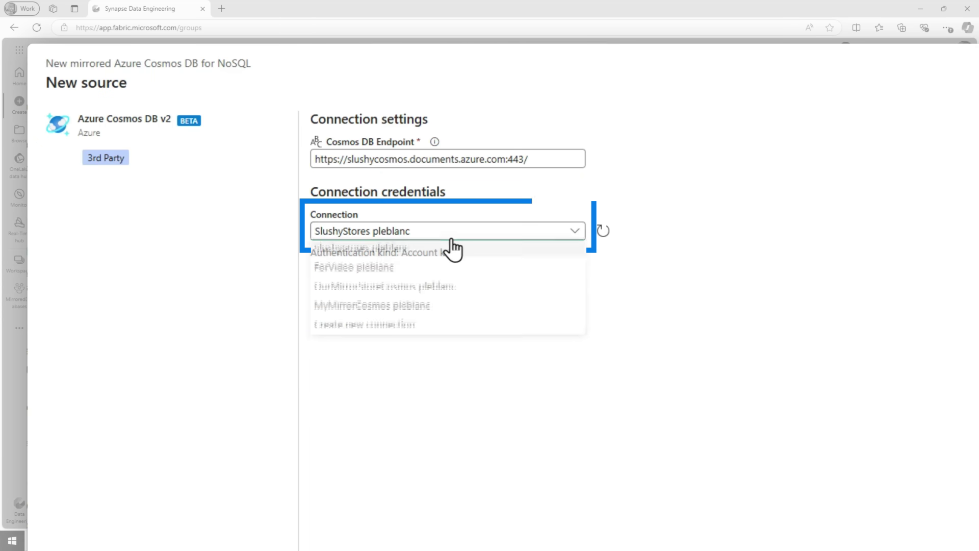
pyautogui.click(395, 328)
pyautogui.click(379, 270)
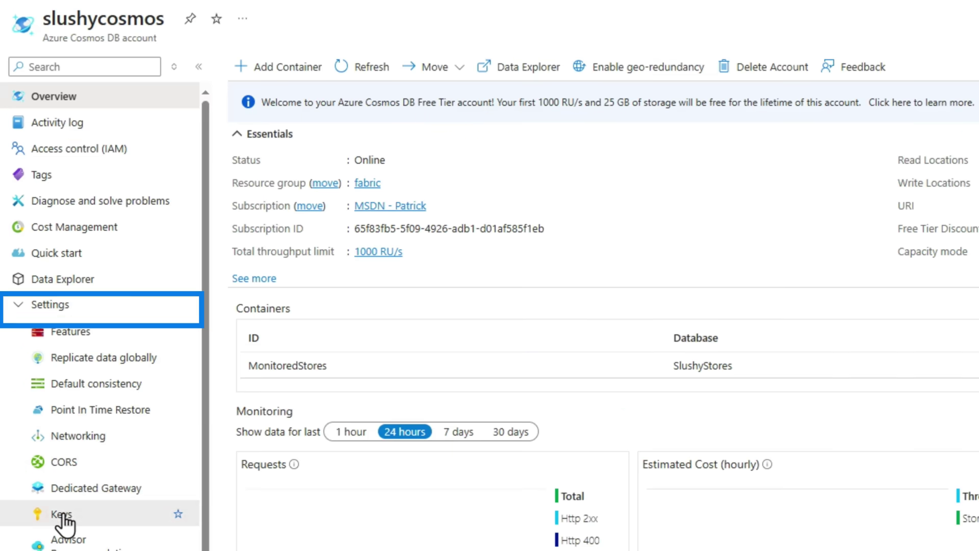
# Show the access keys of the slushycosmos Cosmos DB account in the Azure portal.
pyautogui.click(61, 515)
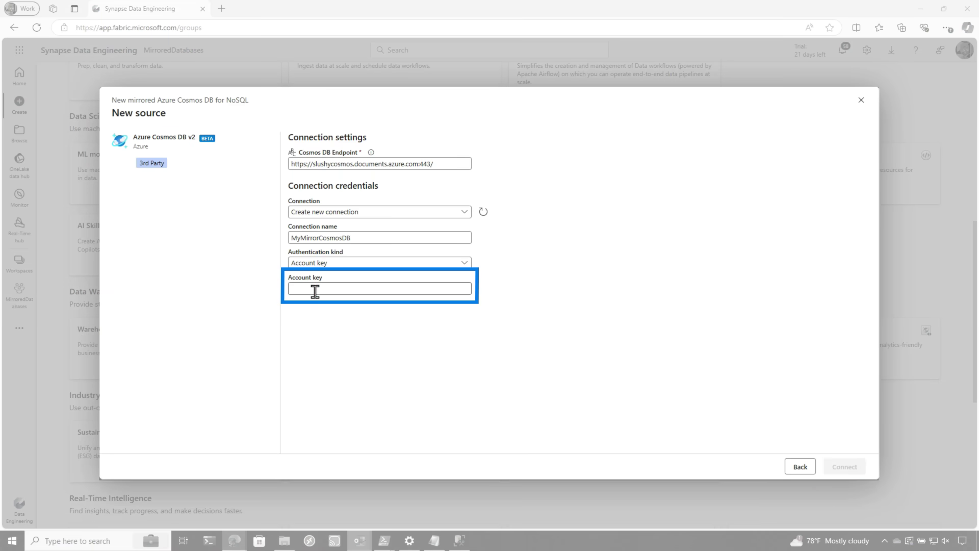
# Authenticate with the pasted account key and connect to the SlushyStores database.
pyautogui.click(315, 289)
pyautogui.hotkey('ctrl', 'v')
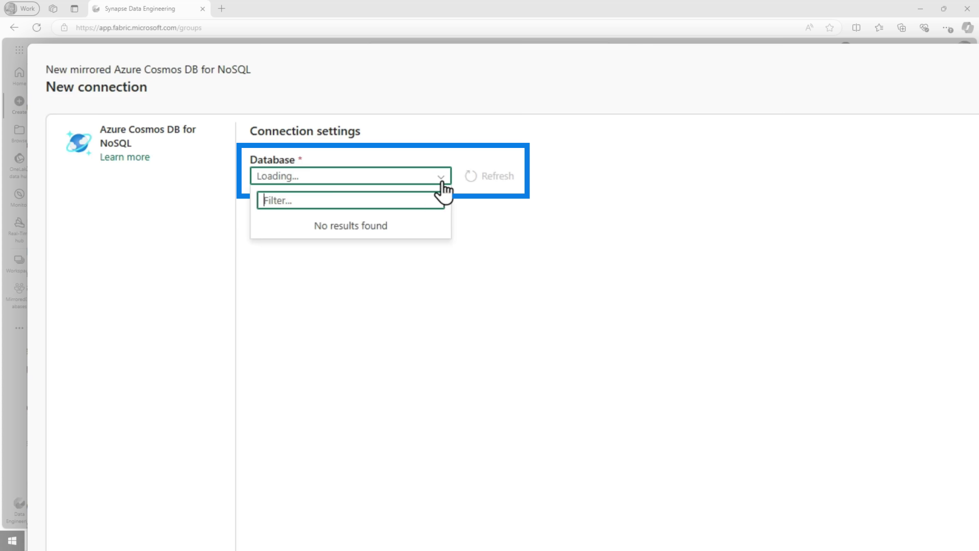
pyautogui.click(288, 227)
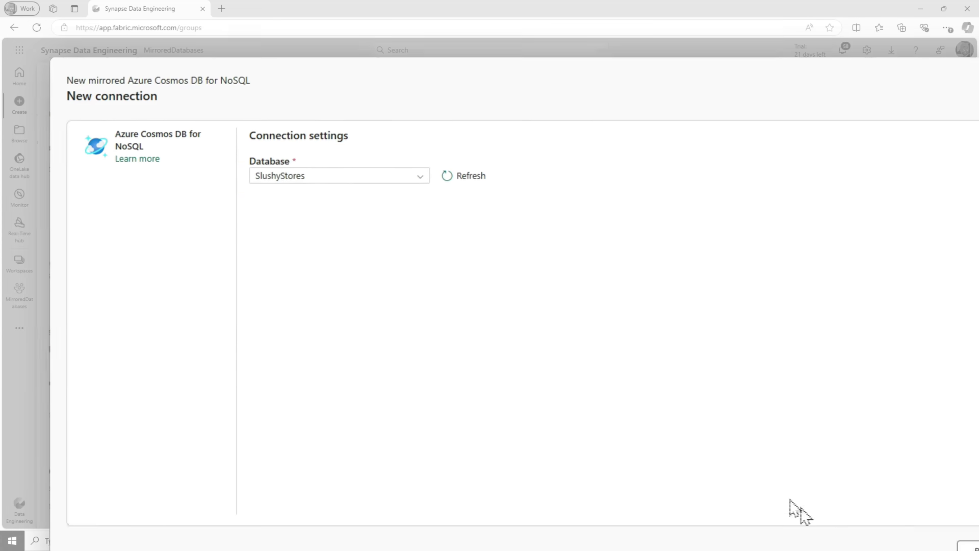
pyautogui.click(829, 455)
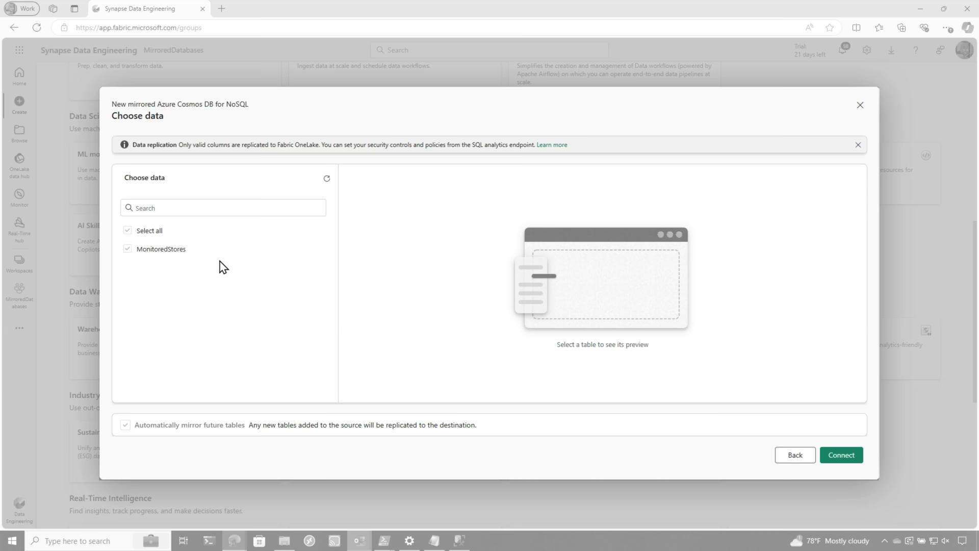
# Accept the MonitoredStores container and rename the destination mirrored database to SlushyStores.
pyautogui.click(842, 455)
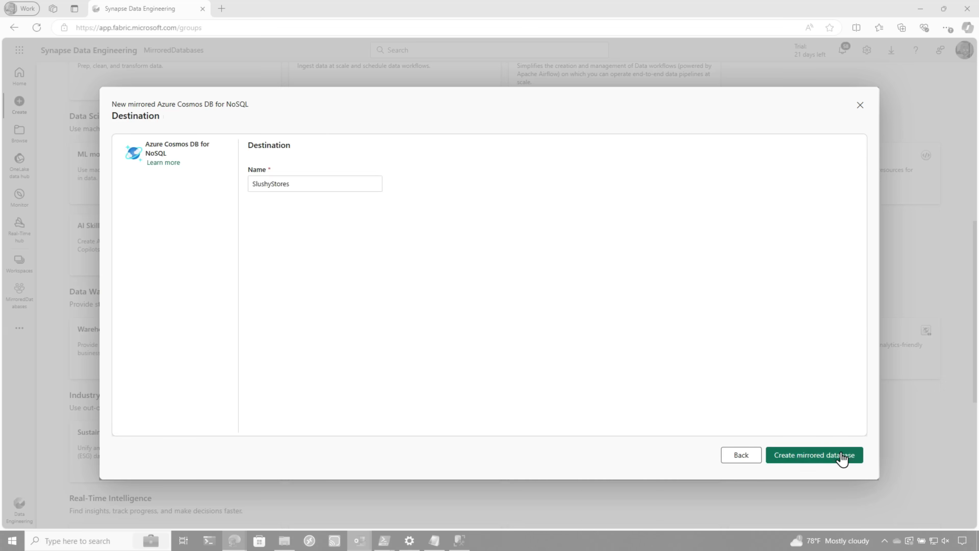
pyautogui.doubleClick(330, 175)
pyautogui.write('SlushyStores')
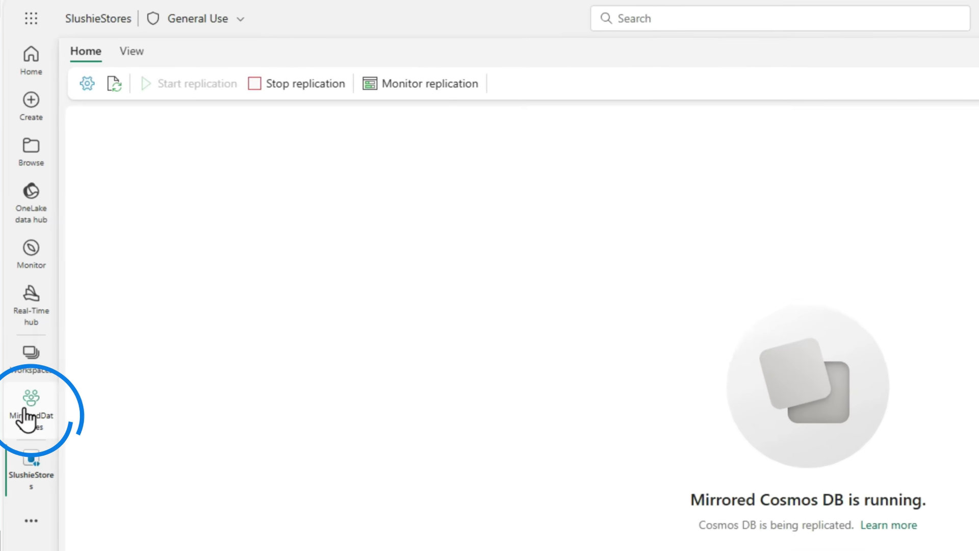
# Back in MirroredDatabases, start a new Mirrored Azure SQL Database from the full item gallery.
pyautogui.click(26, 419)
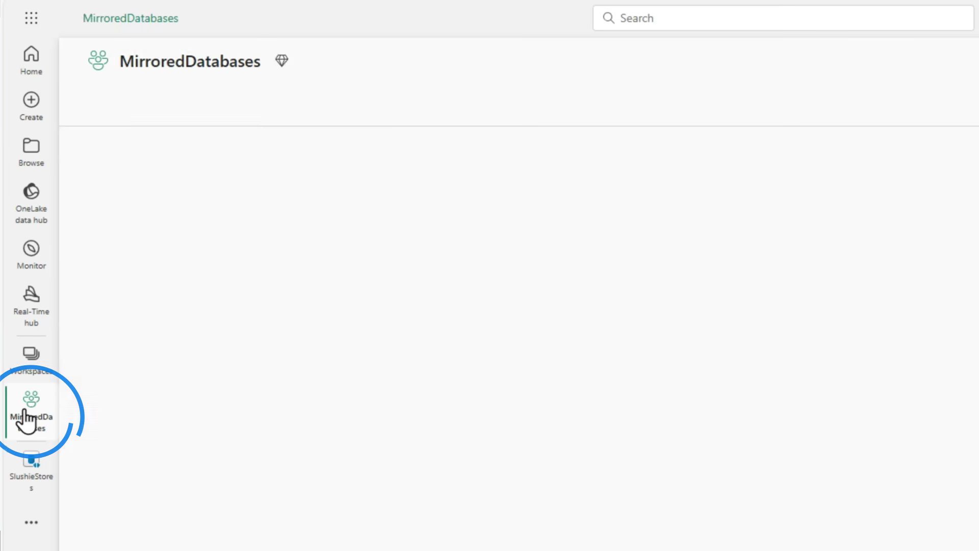
pyautogui.click(150, 128)
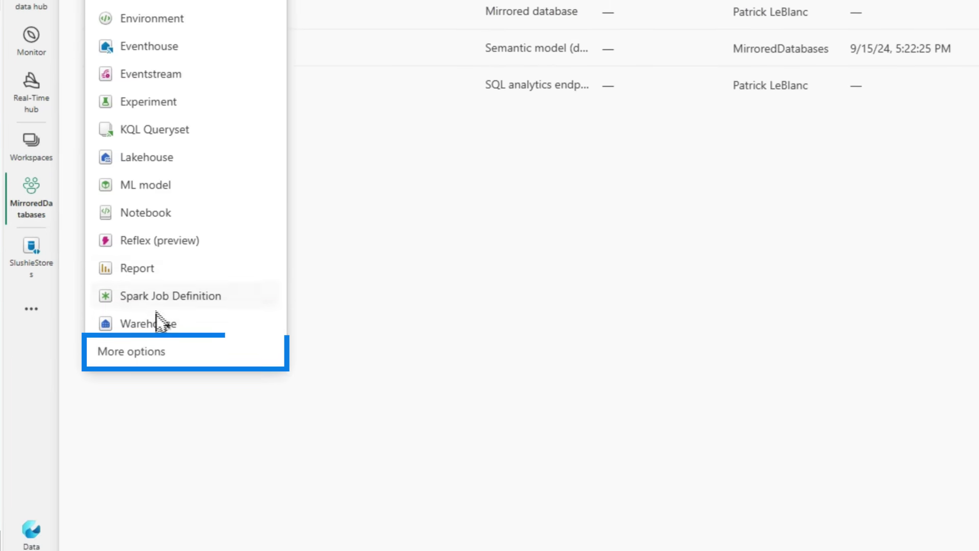
pyautogui.click(149, 334)
pyautogui.scroll(-8, 733, 336)
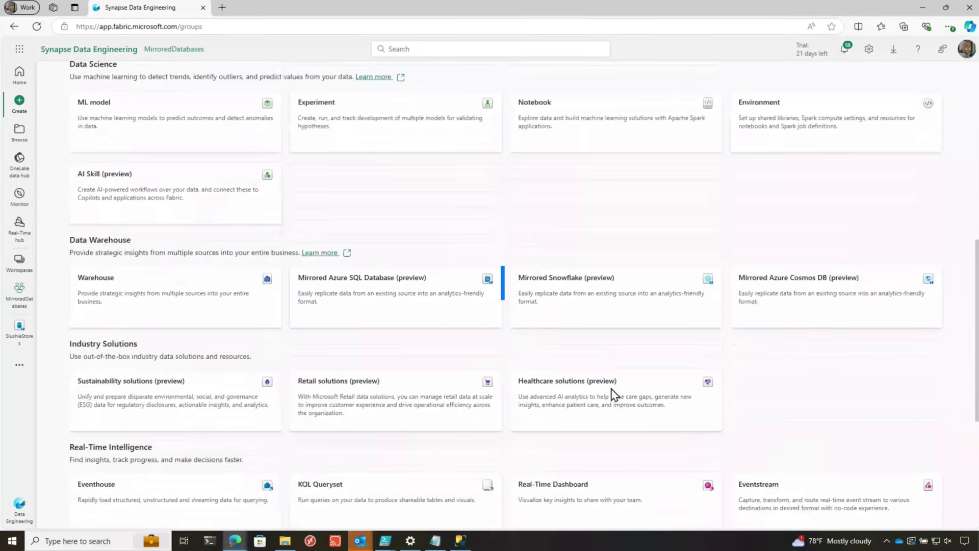
pyautogui.click(428, 318)
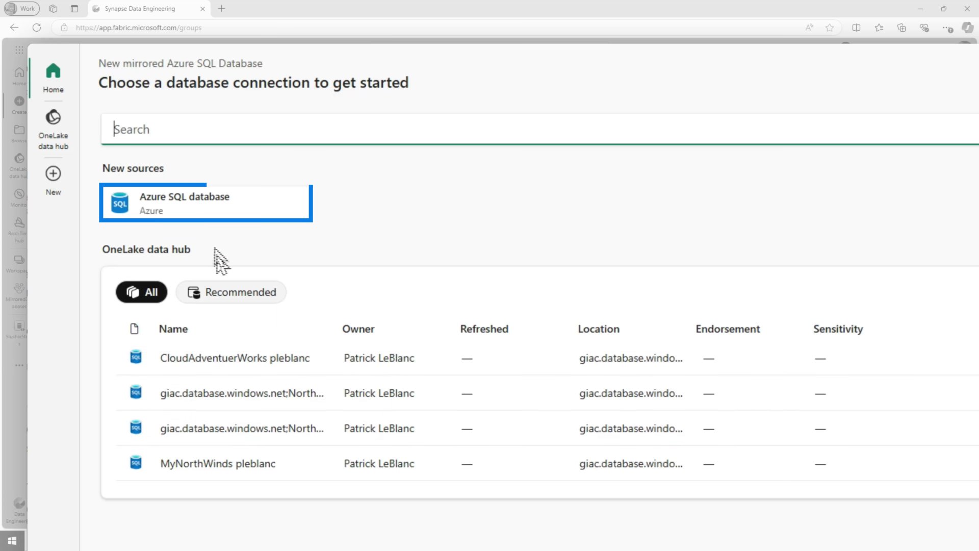
# Connect to giac.database.windows.net / NorthWinds through new organizational-account connection MyMirrorNW.
pyautogui.click(214, 214)
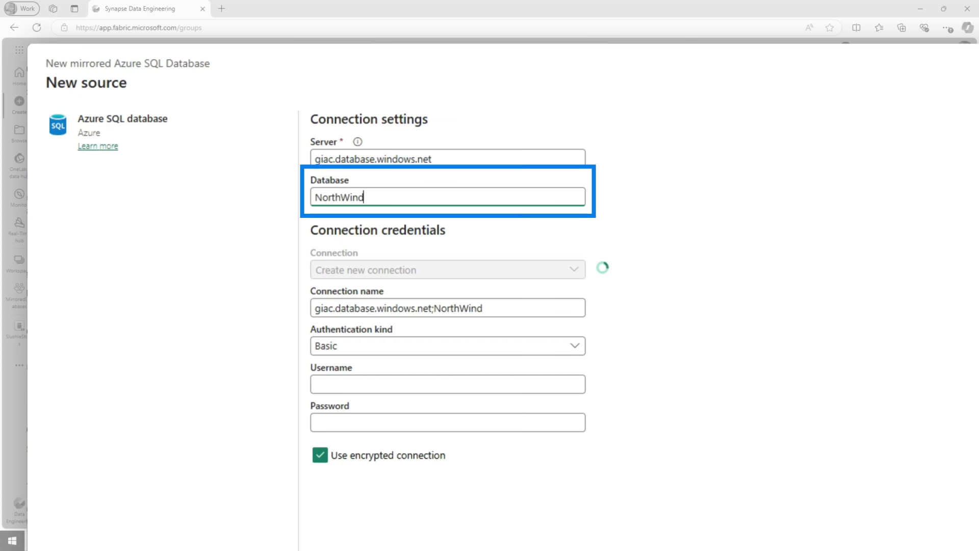
pyautogui.write('s')
pyautogui.click(517, 275)
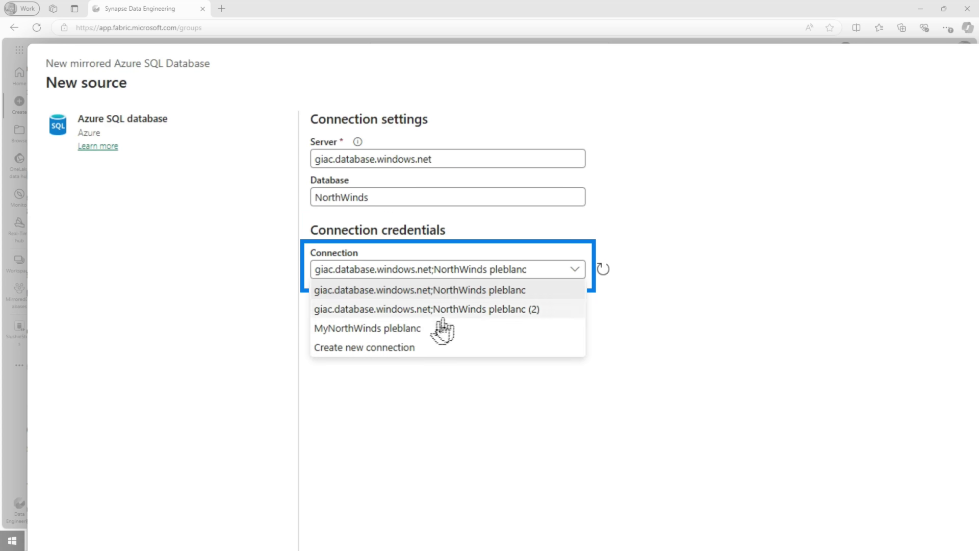
pyautogui.click(409, 349)
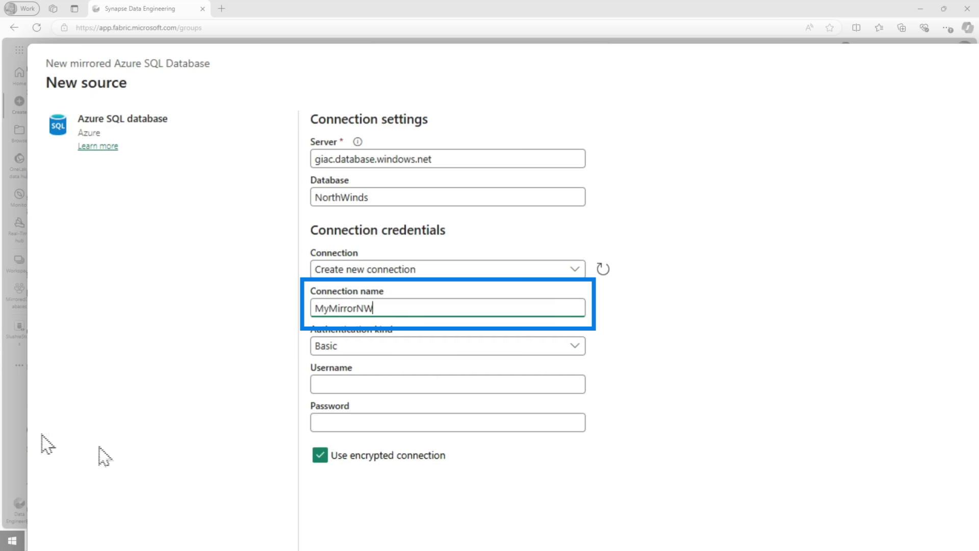
pyautogui.click(403, 347)
pyautogui.click(368, 388)
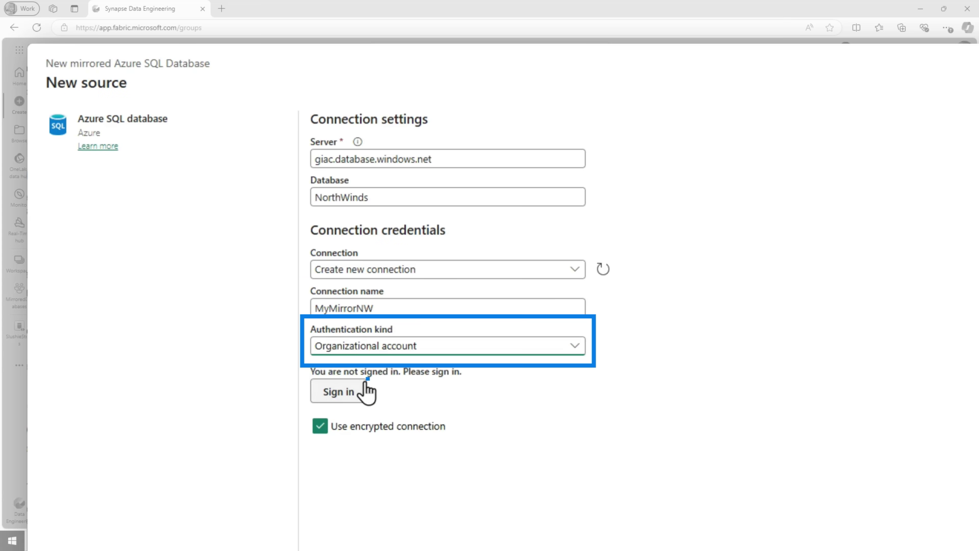
pyautogui.click(337, 395)
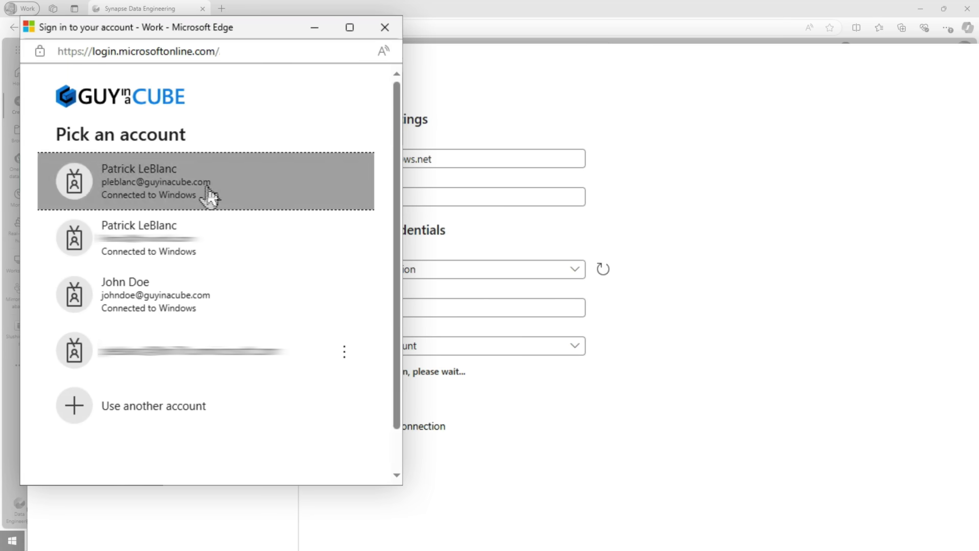
pyautogui.click(208, 193)
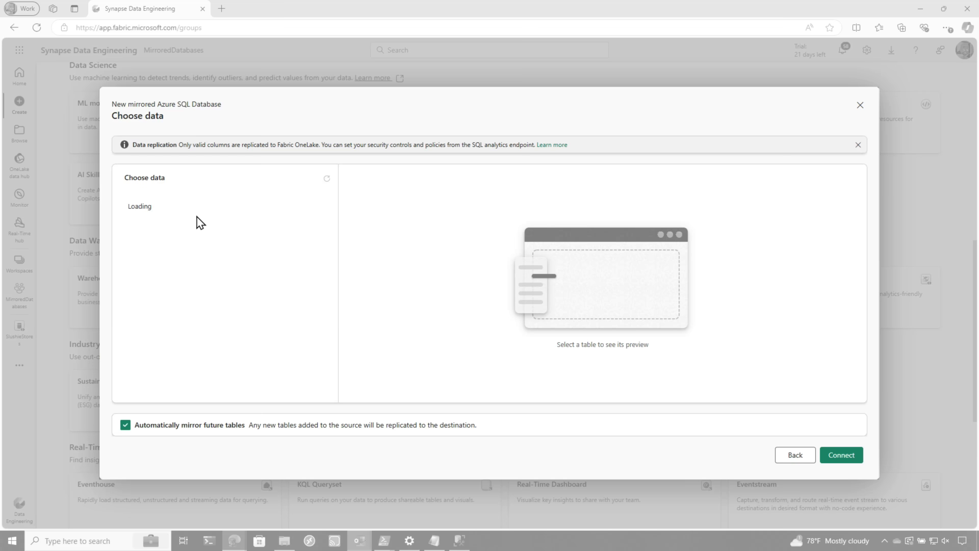
# Select only the dbo.Orders table for mirroring and continue to the destination step.
pyautogui.moveTo(119, 425); pyautogui.dragTo(146, 448)
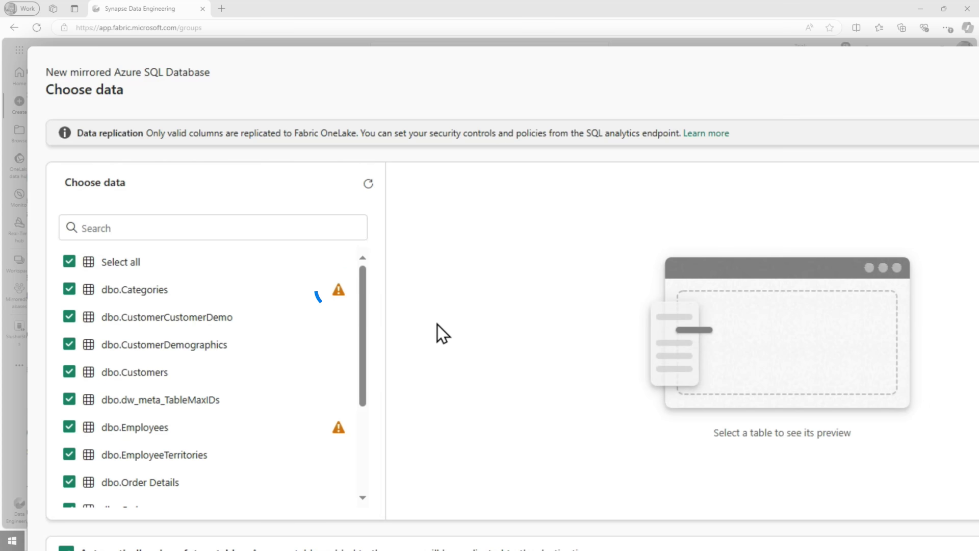
pyautogui.moveTo(340, 298)
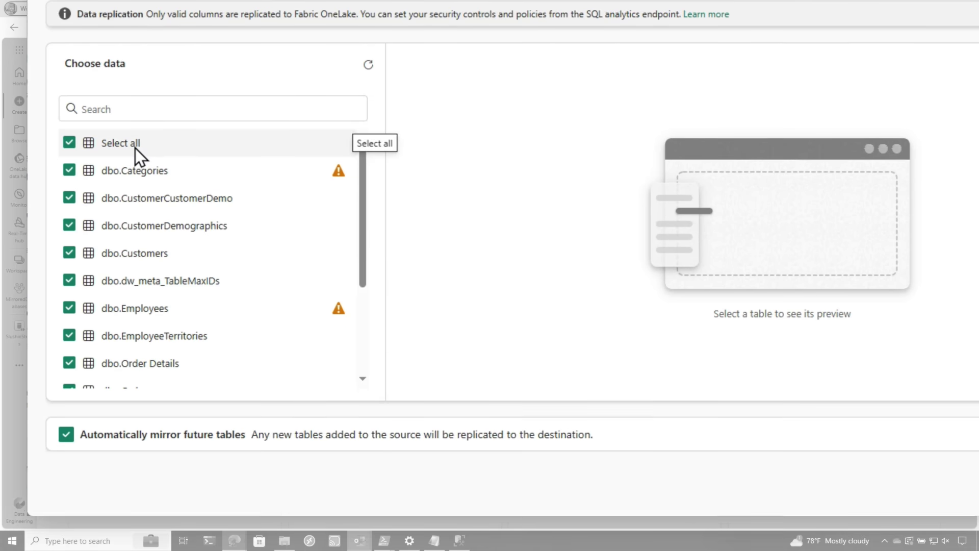
pyautogui.click(133, 264)
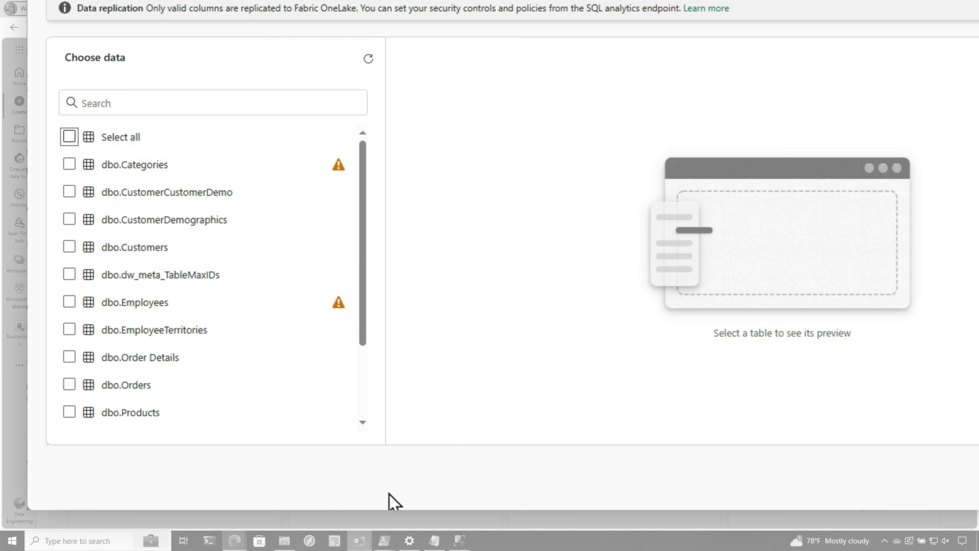
pyautogui.click(70, 137)
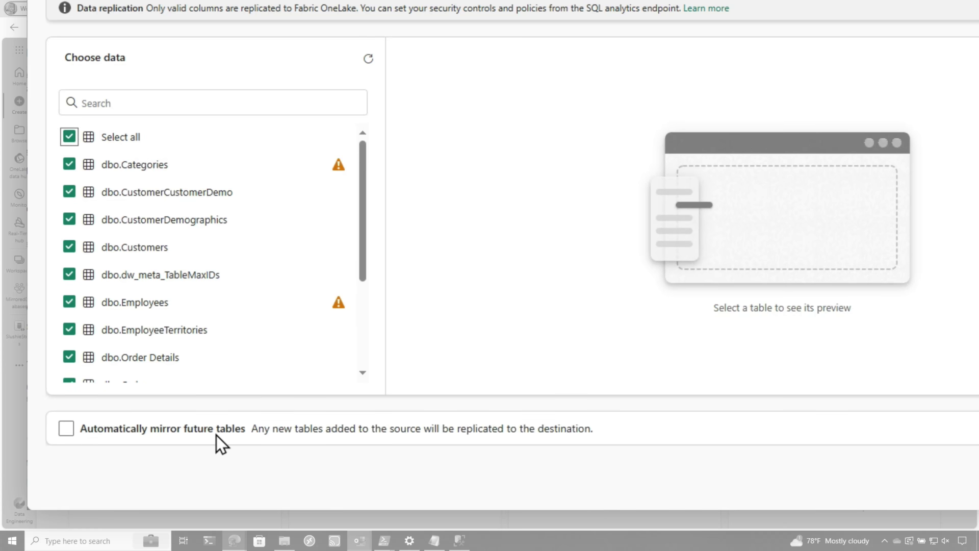
pyautogui.click(105, 140)
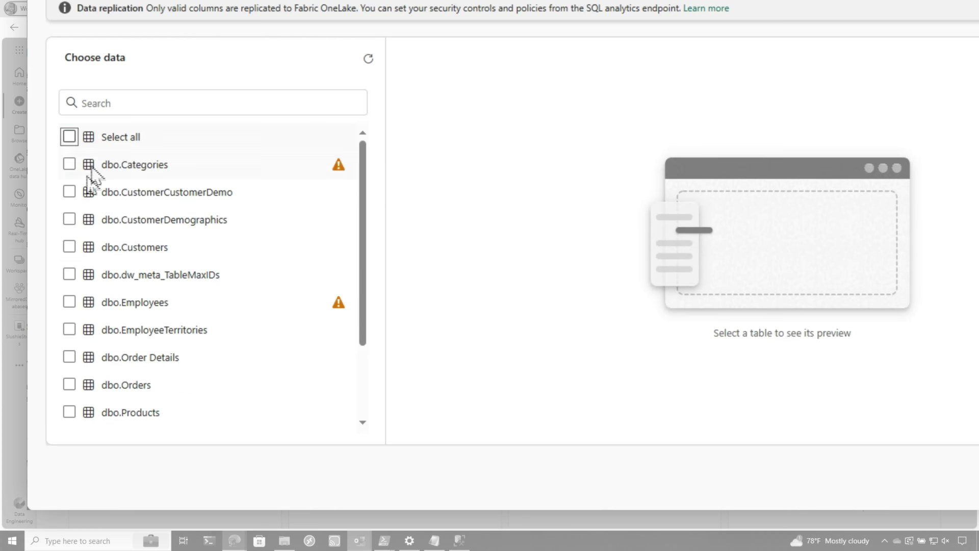
pyautogui.click(70, 386)
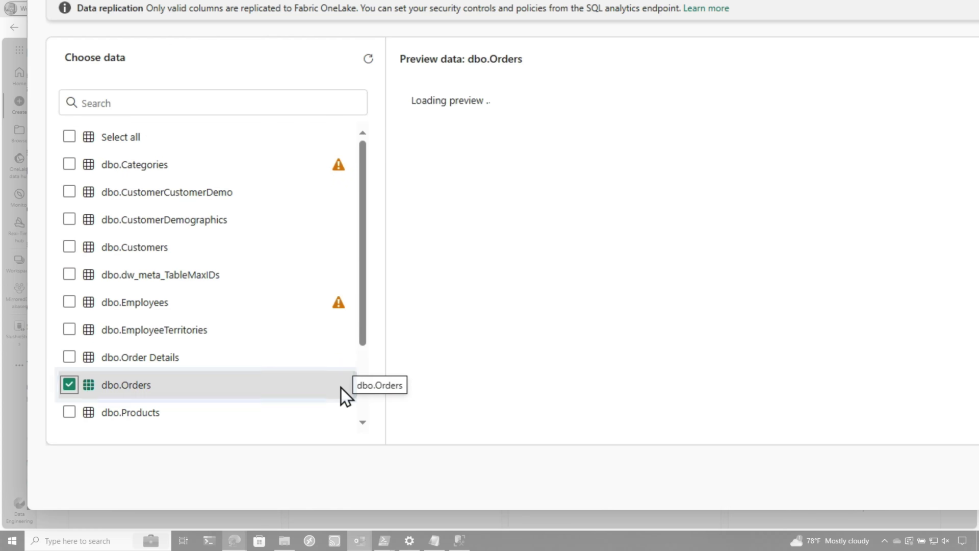
pyautogui.click(849, 460)
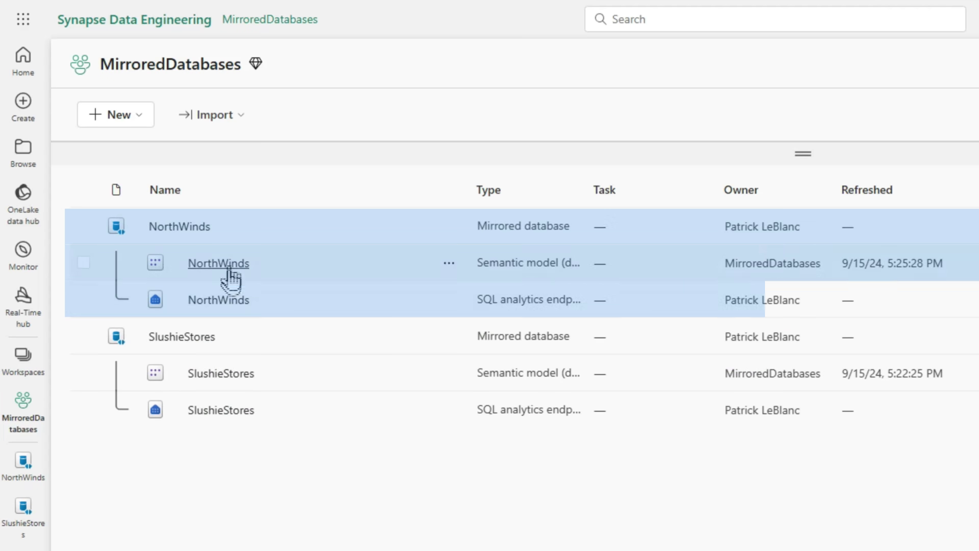
# Open SlushieStores and confirm replication is running with 14 MonitoredStores rows replicated.
pyautogui.click(168, 337)
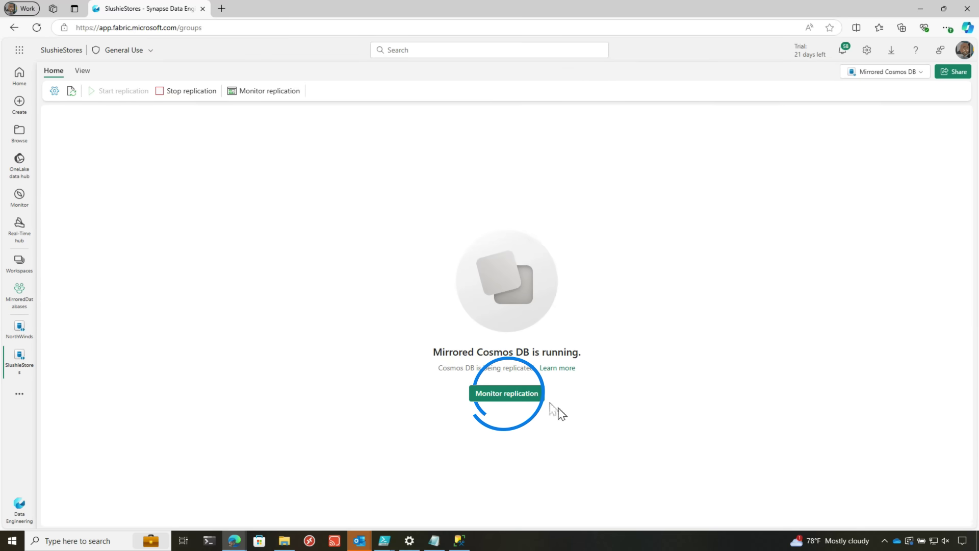
pyautogui.click(535, 396)
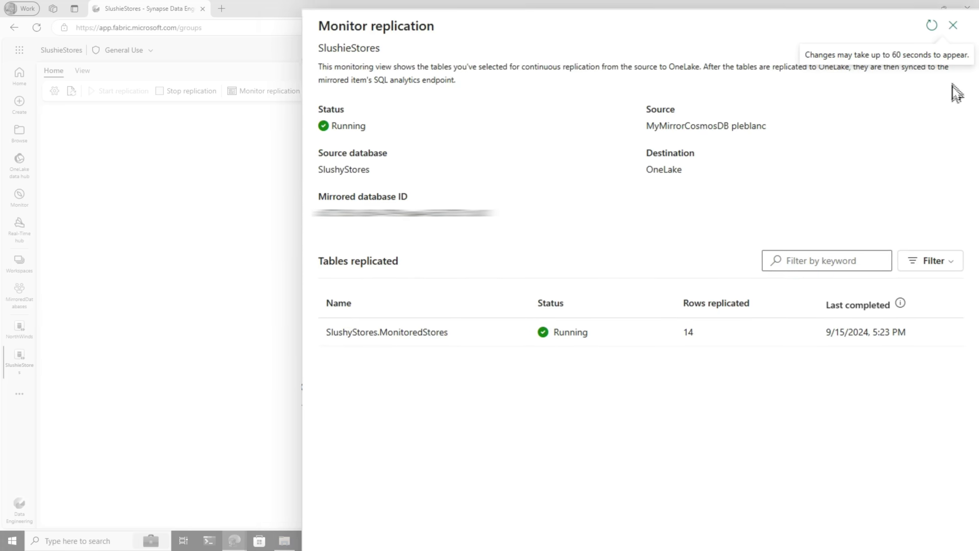
pyautogui.click(952, 16)
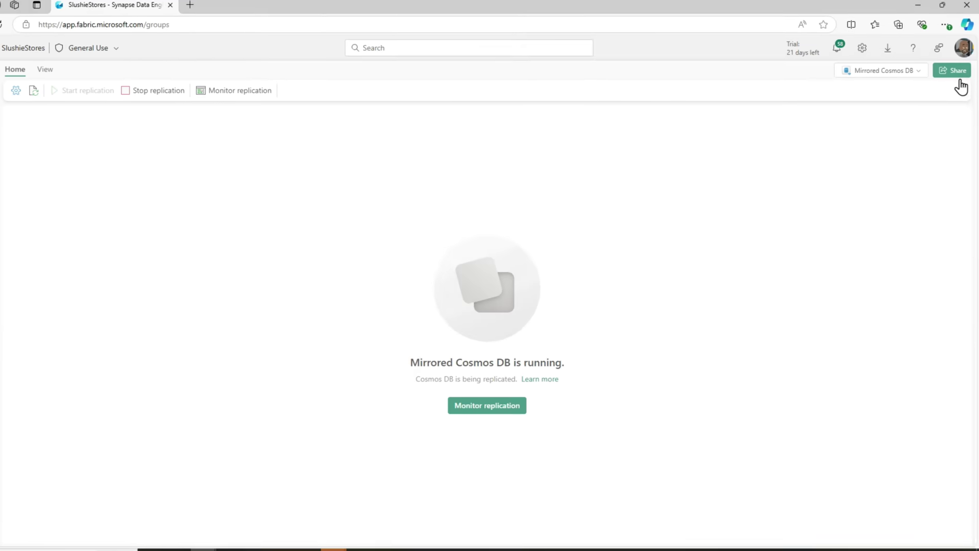
# Switch to the SlushieStores SQL analytics endpoint and run a top-100 query on the stores table.
pyautogui.click(887, 73)
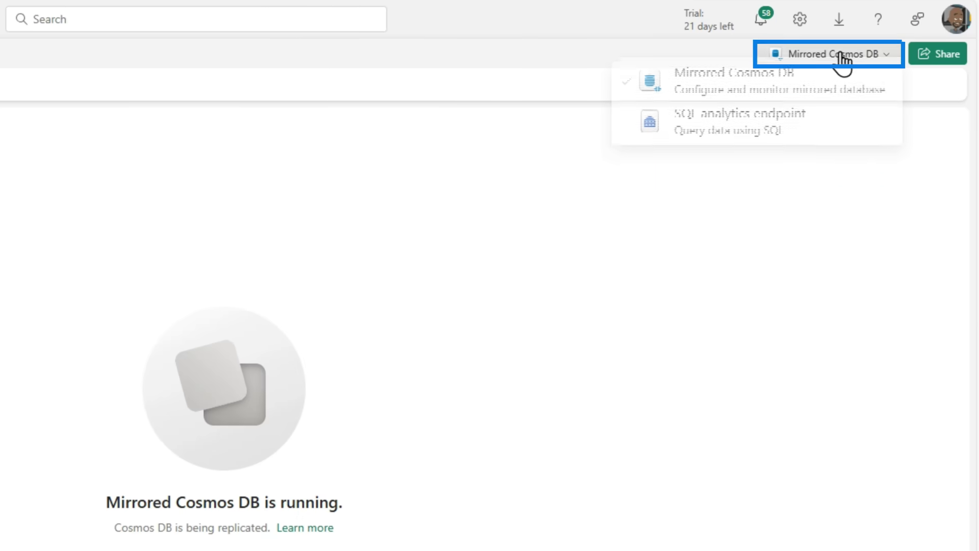
pyautogui.click(838, 118)
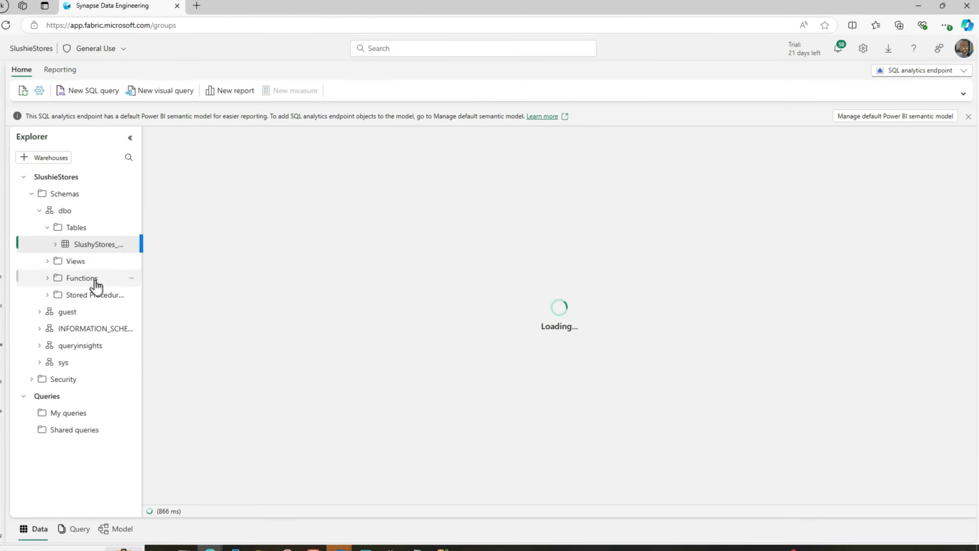
pyautogui.click(170, 254)
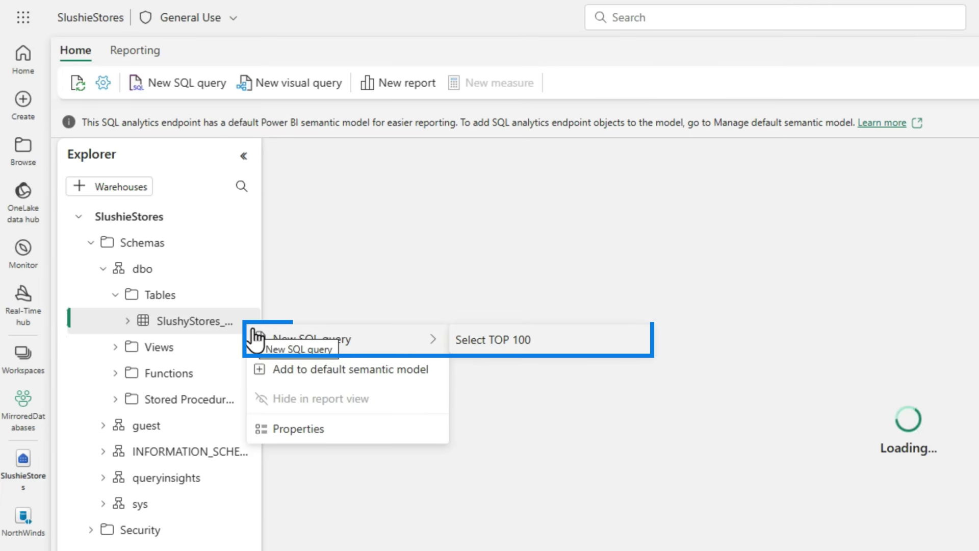
pyautogui.click(487, 339)
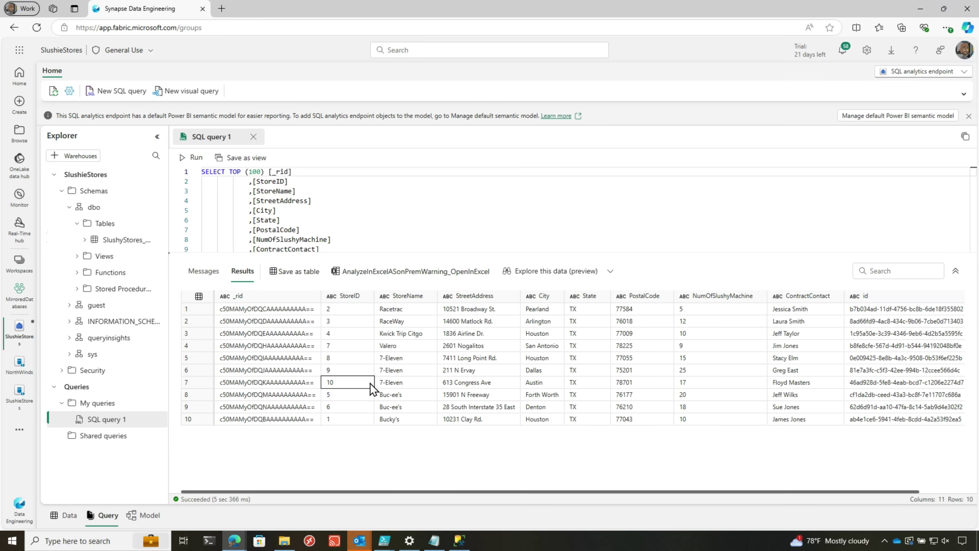
pyautogui.click(549, 408)
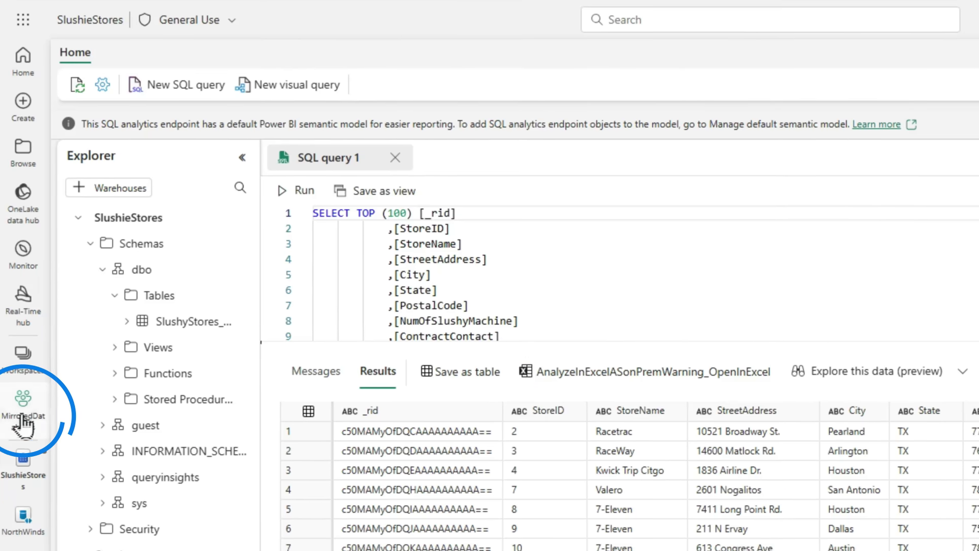
# Open the NorthWinds mirrored database and check that [dbo].[Orders] is replicating 1552 rows.
pyautogui.click(23, 421)
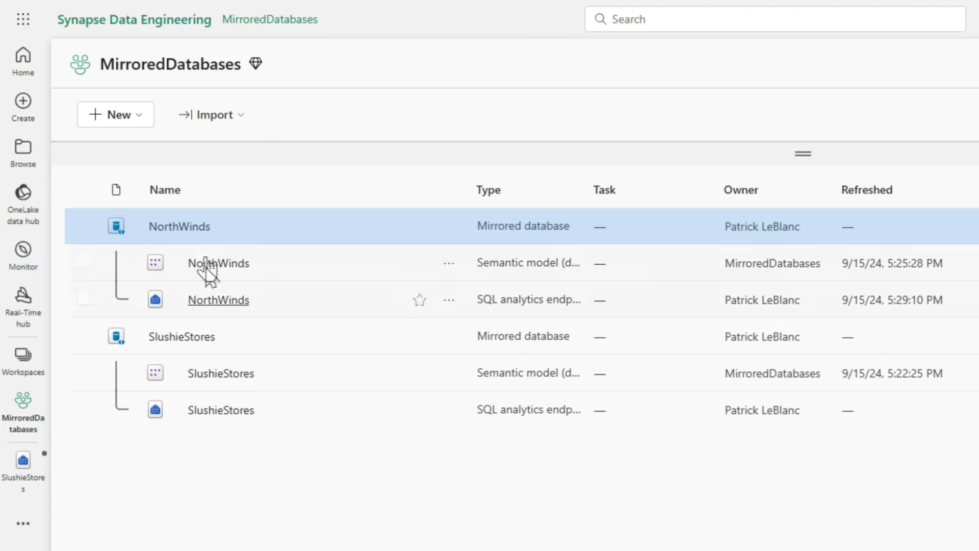
pyautogui.click(179, 228)
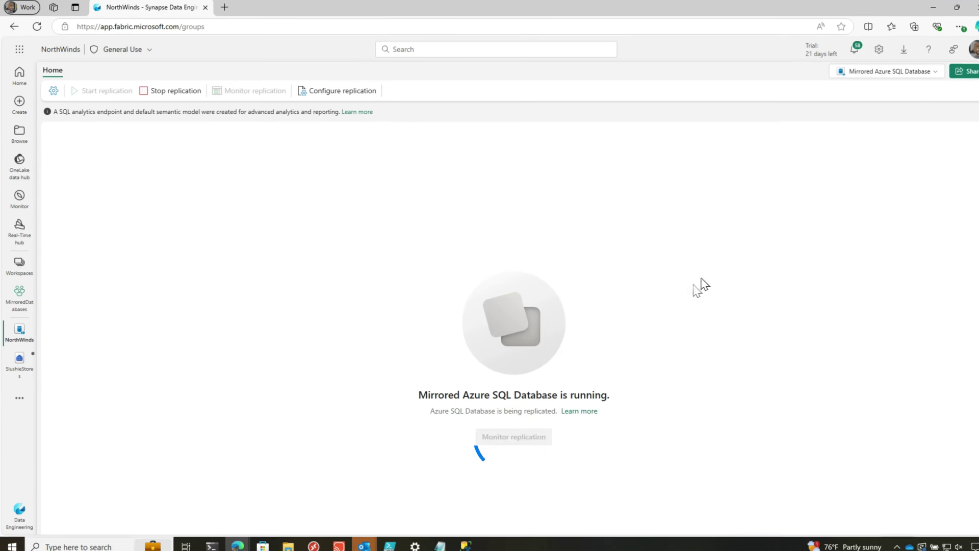
pyautogui.click(512, 433)
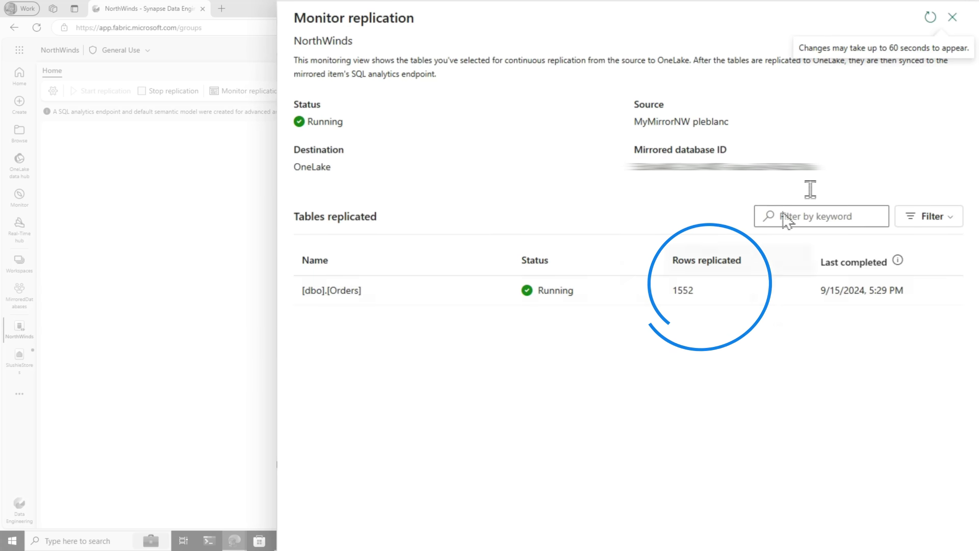
pyautogui.click(952, 16)
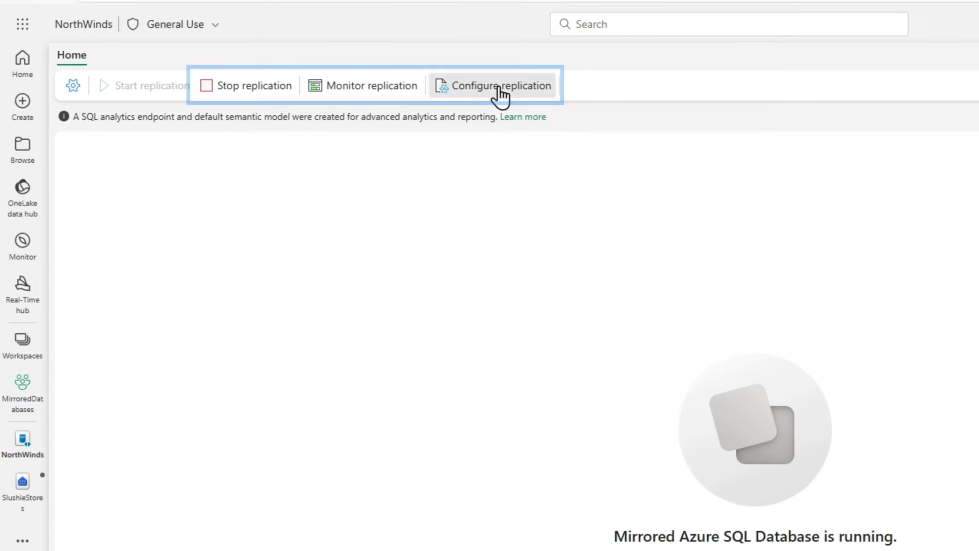
# Open the NorthWinds mirroring configuration, then close it and discard the changes.
pyautogui.click(533, 91)
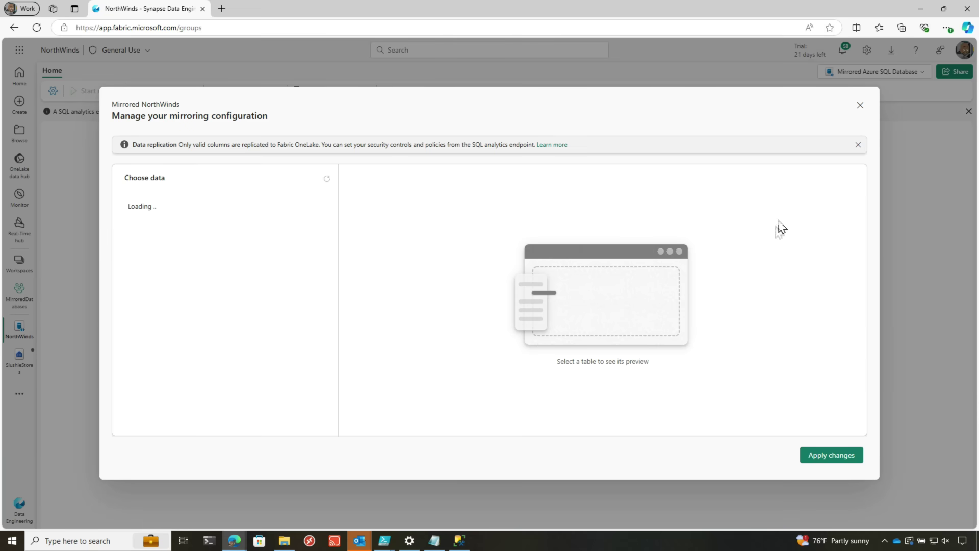
pyautogui.click(860, 106)
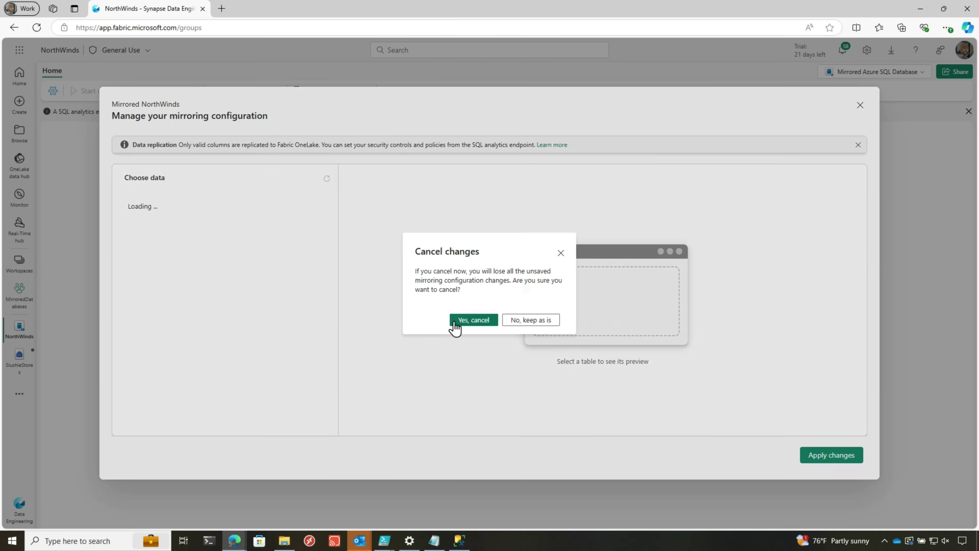
pyautogui.click(454, 322)
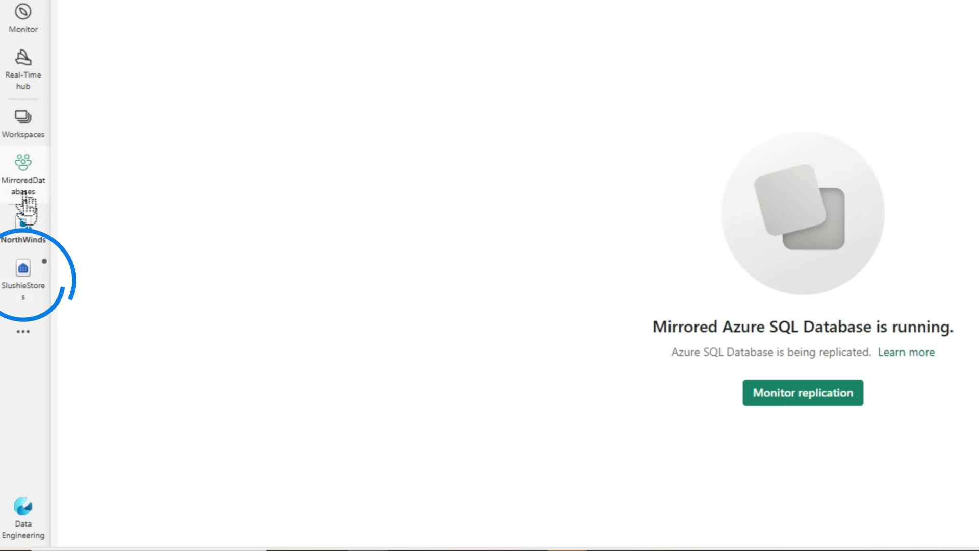
# Highlight the FROM line of the SlushieStores query, then open the NorthWinds SQL analytics endpoint.
pyautogui.click(23, 270)
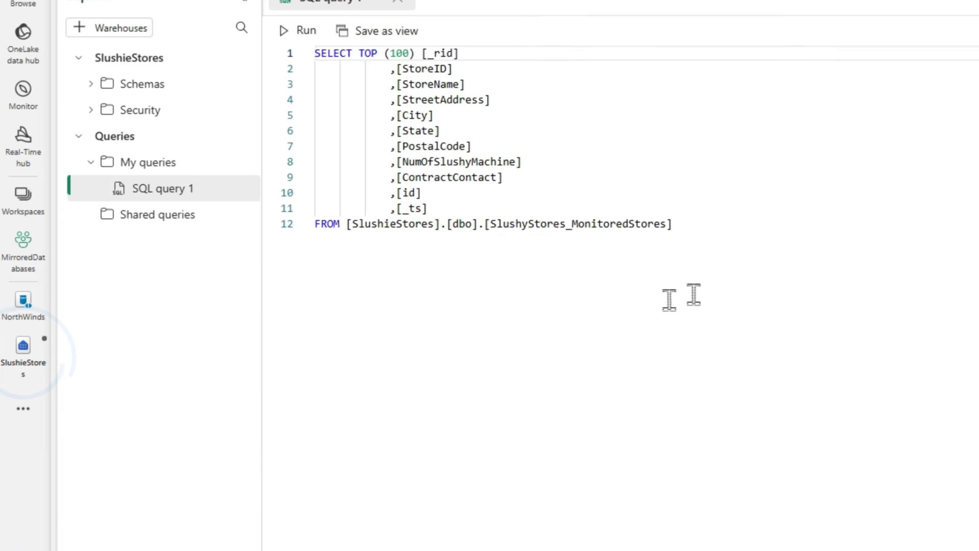
pyautogui.moveTo(716, 369); pyautogui.dragTo(258, 363)
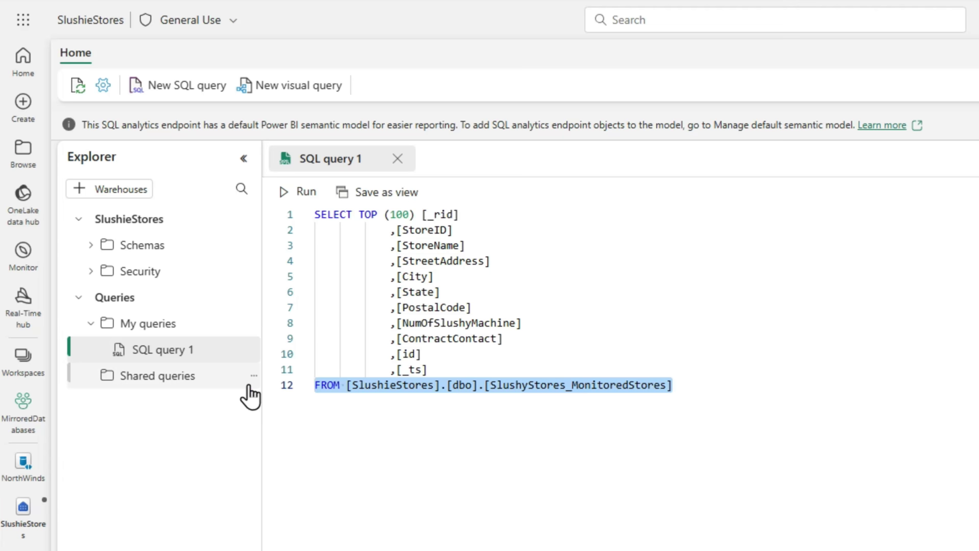
pyautogui.click(40, 422)
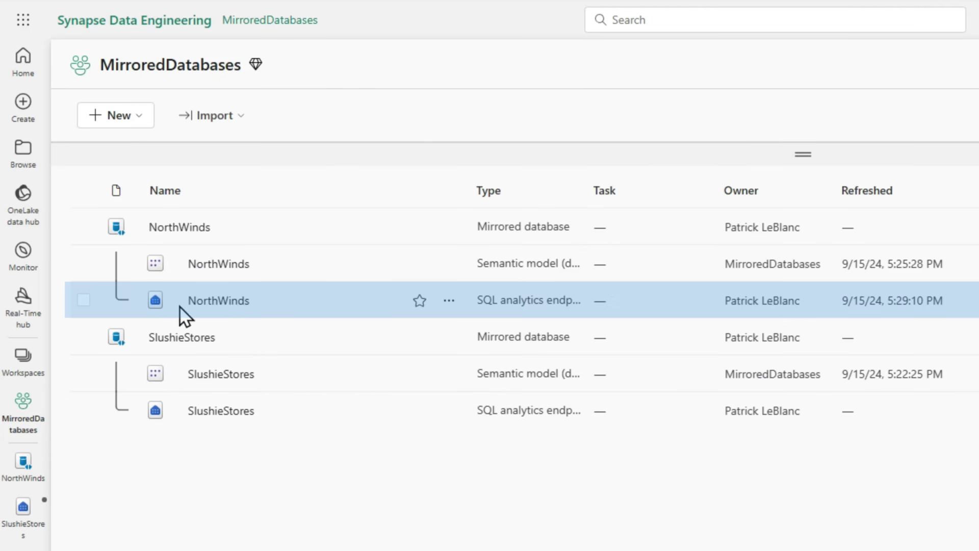
pyautogui.click(218, 300)
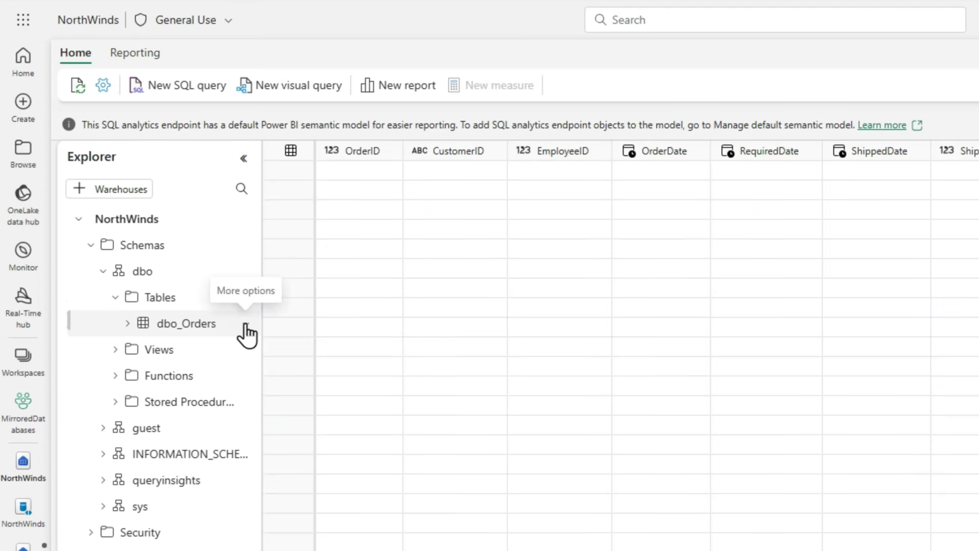
# Generate a top-100 query on dbo_Orders and begin a new line with 'inner join'.
pyautogui.click(246, 329)
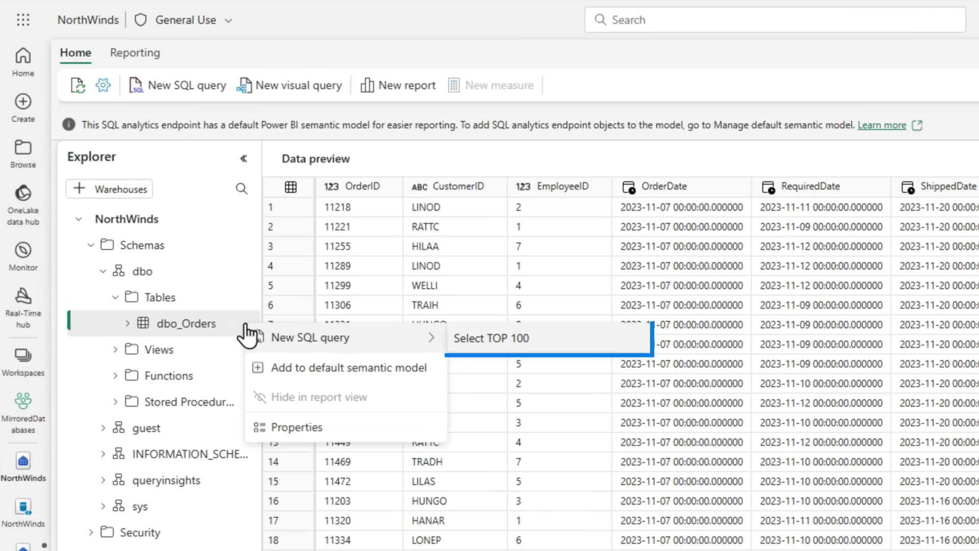
pyautogui.click(505, 340)
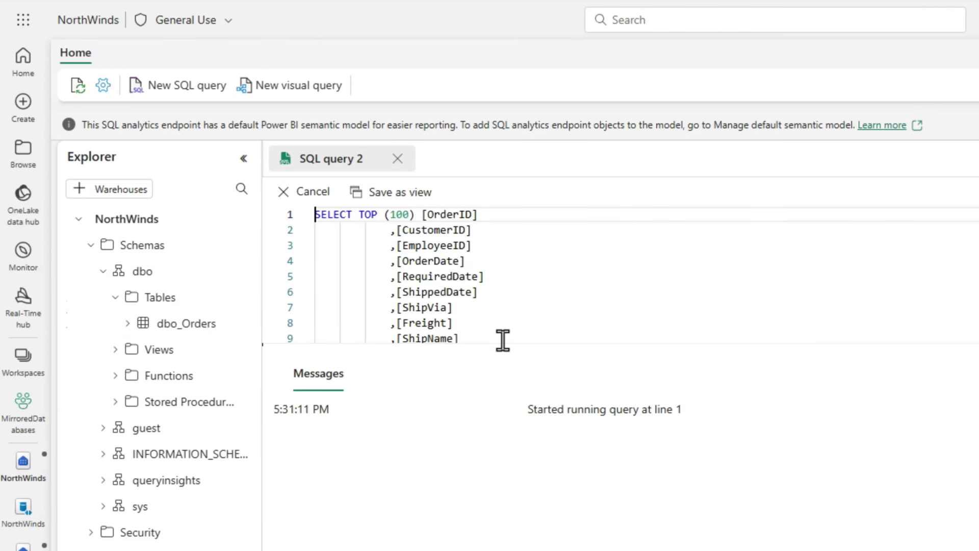
pyautogui.moveTo(553, 349); pyautogui.dragTo(552, 493)
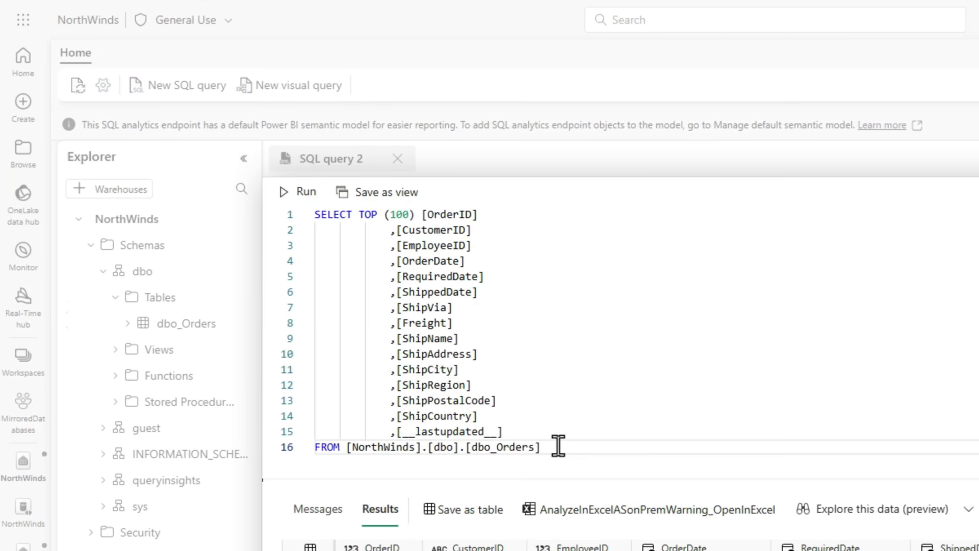
pyautogui.write('inner join')
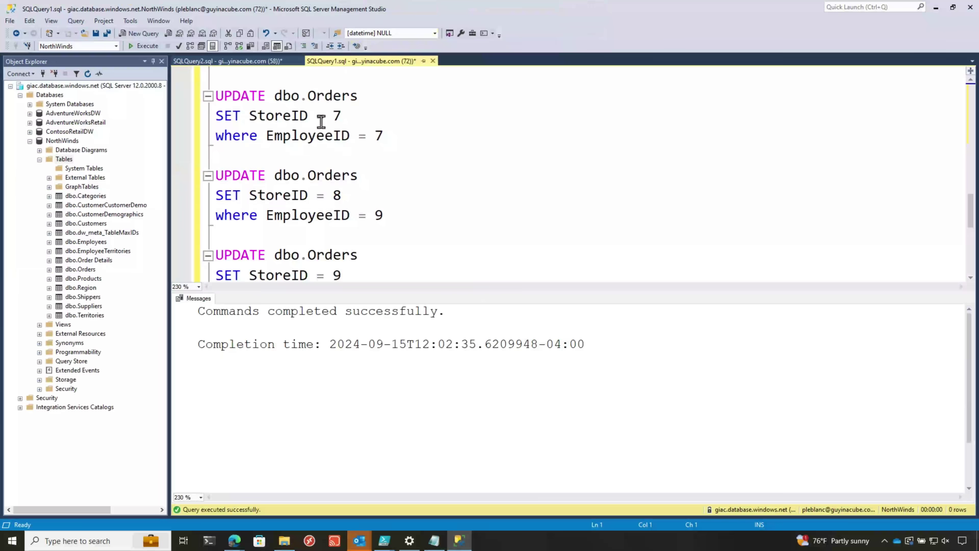
# Run the ALTER TABLE statement adding a StoreID INT column to dbo.Orders.
pyautogui.scroll(11, 328, 168)
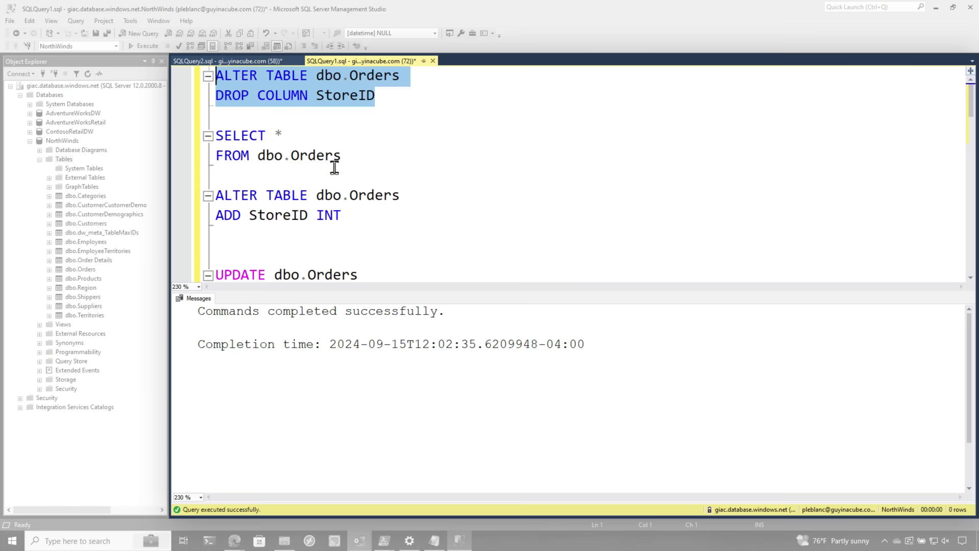
pyautogui.moveTo(358, 223); pyautogui.dragTo(284, 222)
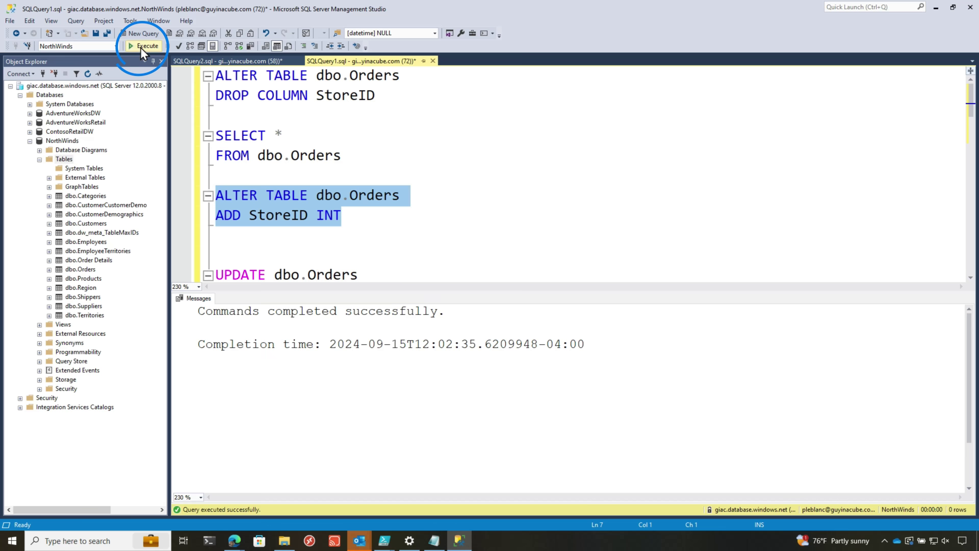
pyautogui.click(140, 46)
# Run the UPDATE statements that set StoreID on Orders by EmployeeID.
pyautogui.scroll(-3, 350, 173)
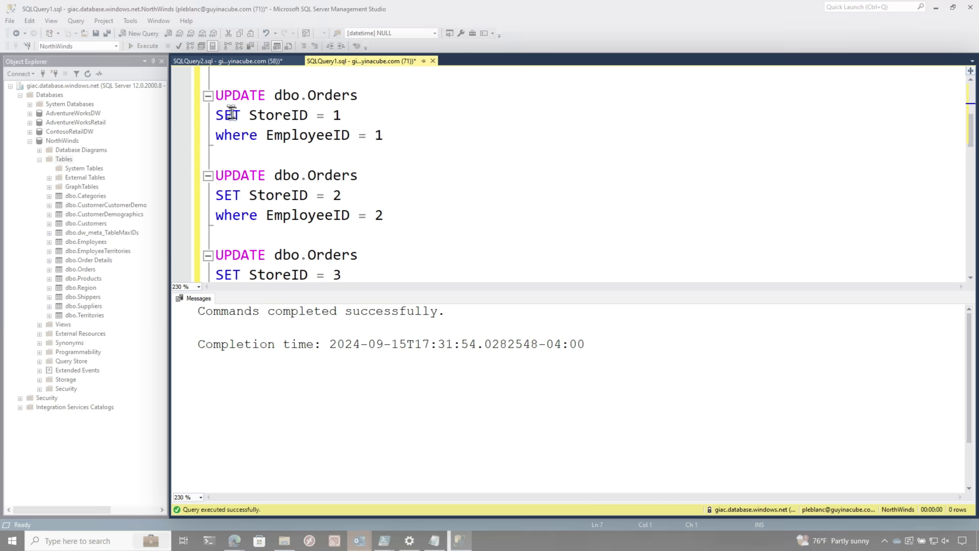
pyautogui.moveTo(217, 96); pyautogui.dragTo(350, 386)
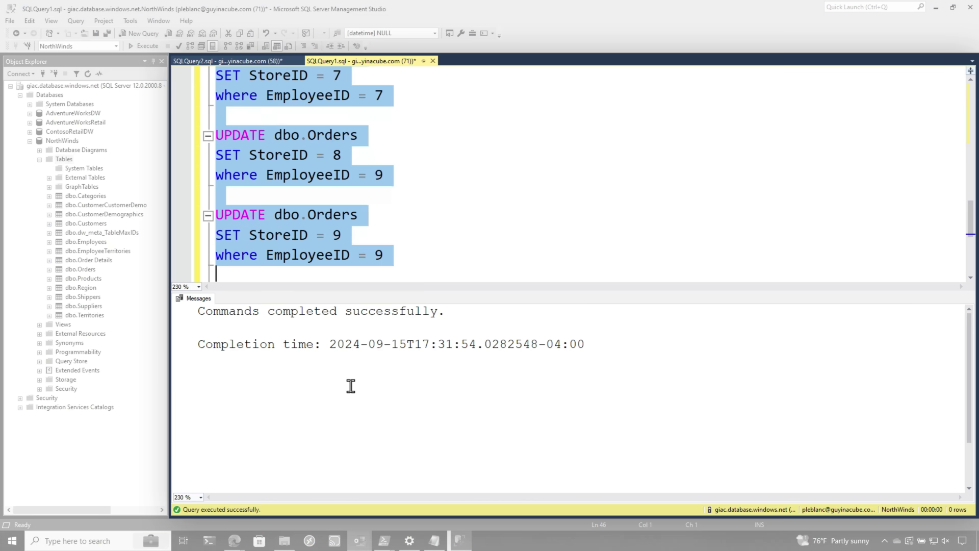
pyautogui.click(140, 45)
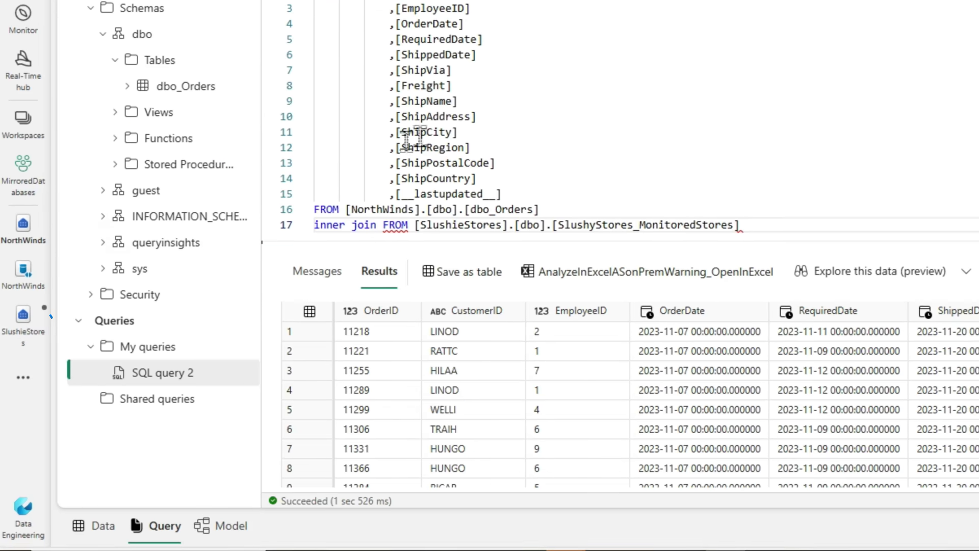
# Open mirrored NorthWinds's replication monitor showing [dbo].[Orders] running with 1552 rows.
pyautogui.click(17, 278)
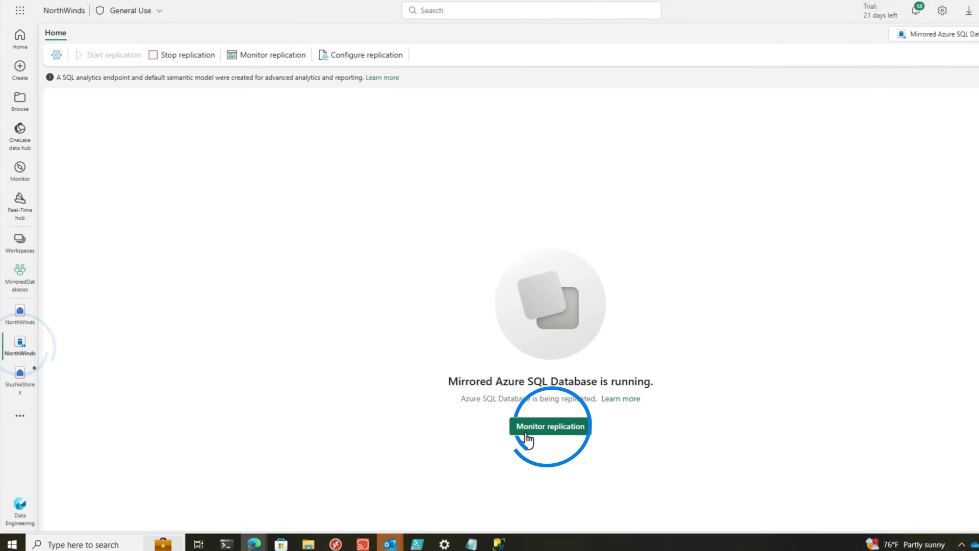
pyautogui.click(523, 434)
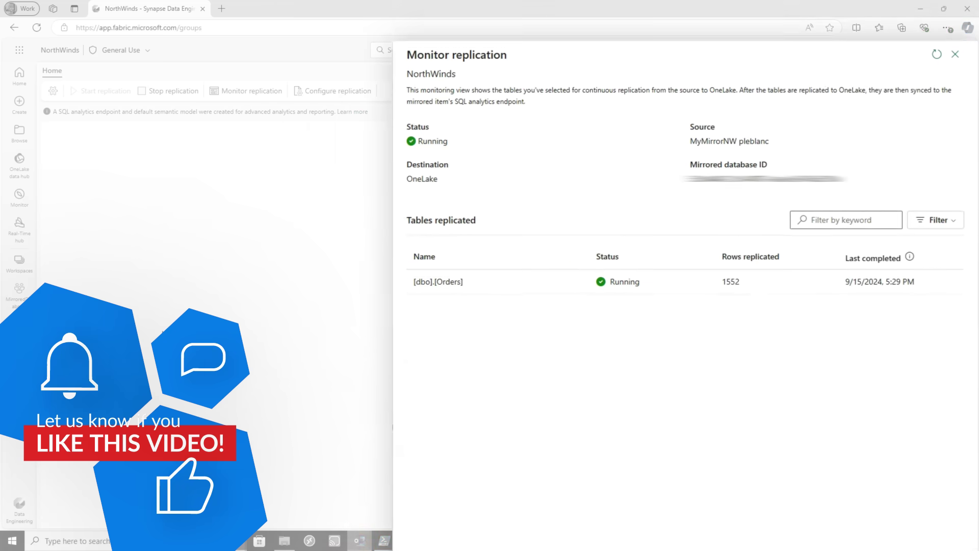
# In the NorthWinds endpoint, expand Schemas > dbo > Tables > dbo_Orders to list its columns.
pyautogui.click(34, 335)
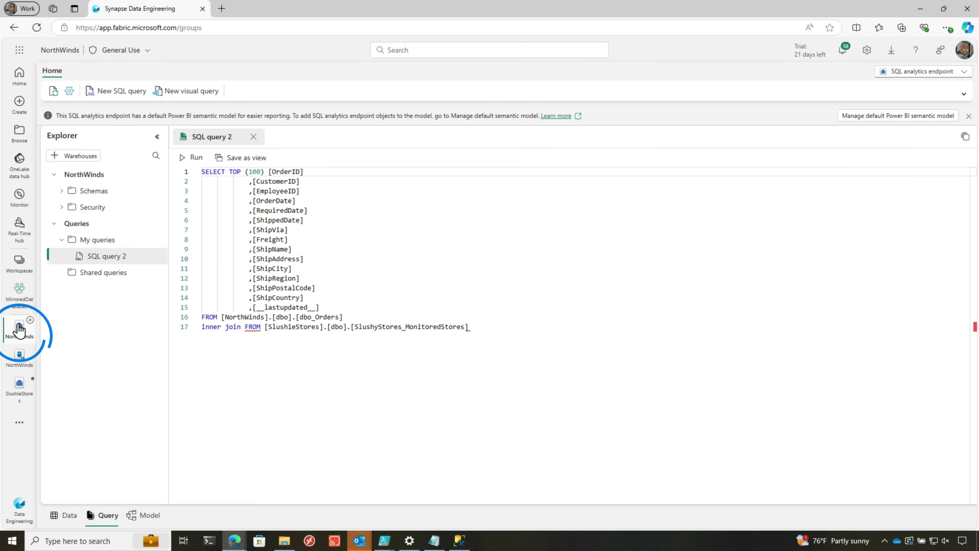
pyautogui.click(72, 209)
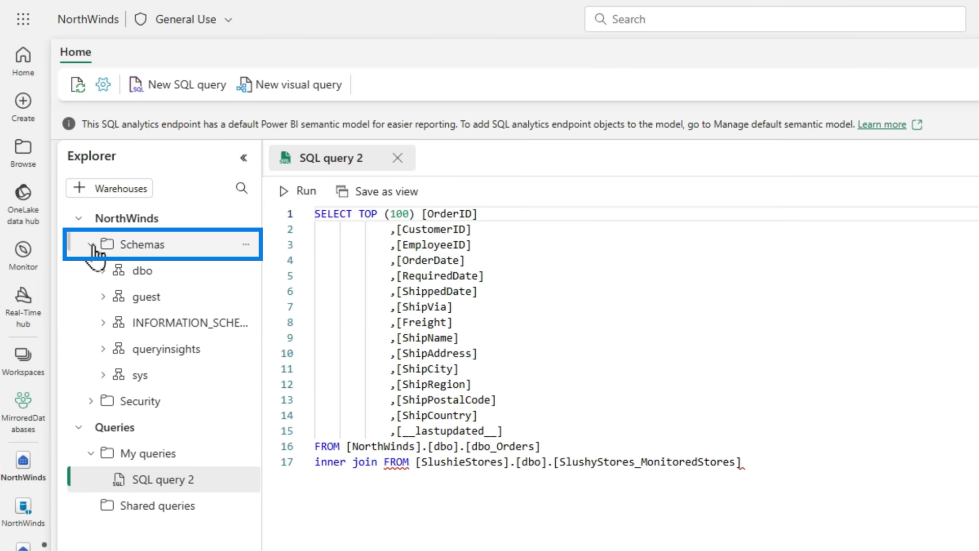
pyautogui.click(81, 230)
pyautogui.click(116, 297)
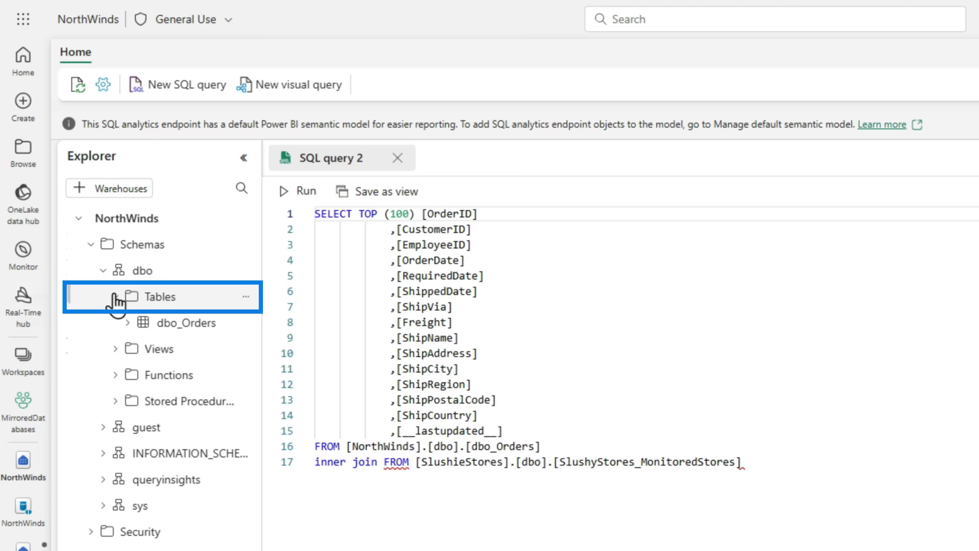
pyautogui.click(127, 321)
pyautogui.scroll(-3, 175, 520)
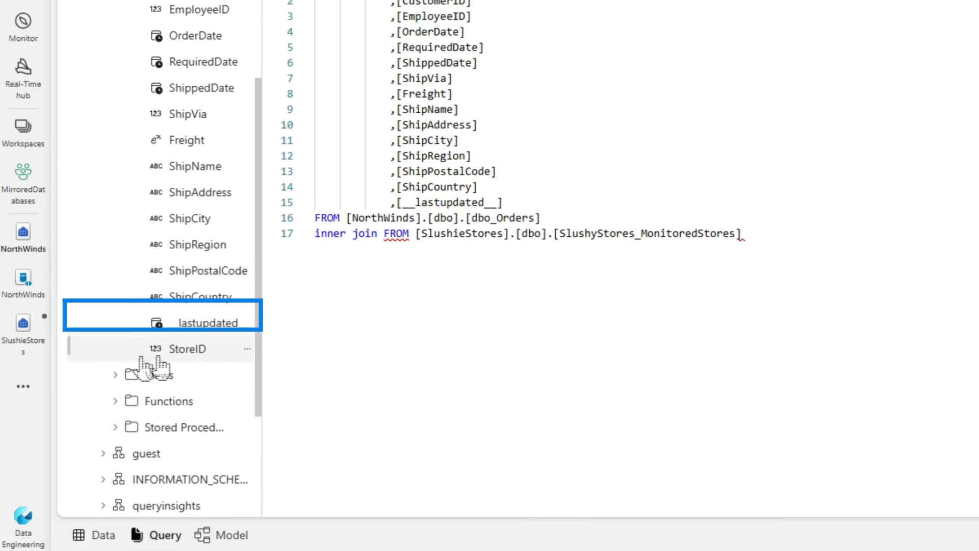
pyautogui.scroll(3, 193, 306)
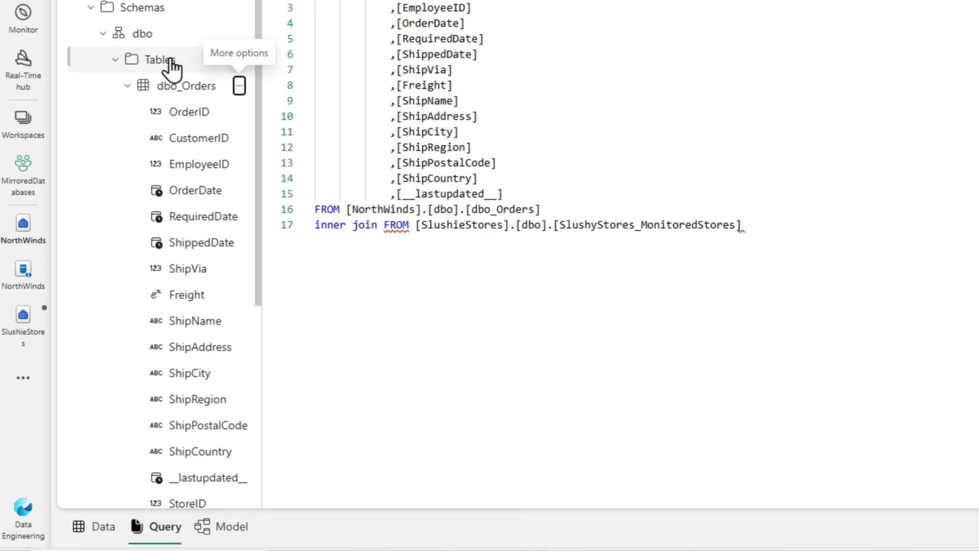
# Refresh the Tables folder so dbo_Orders shows the new StoreID column.
pyautogui.click(240, 61)
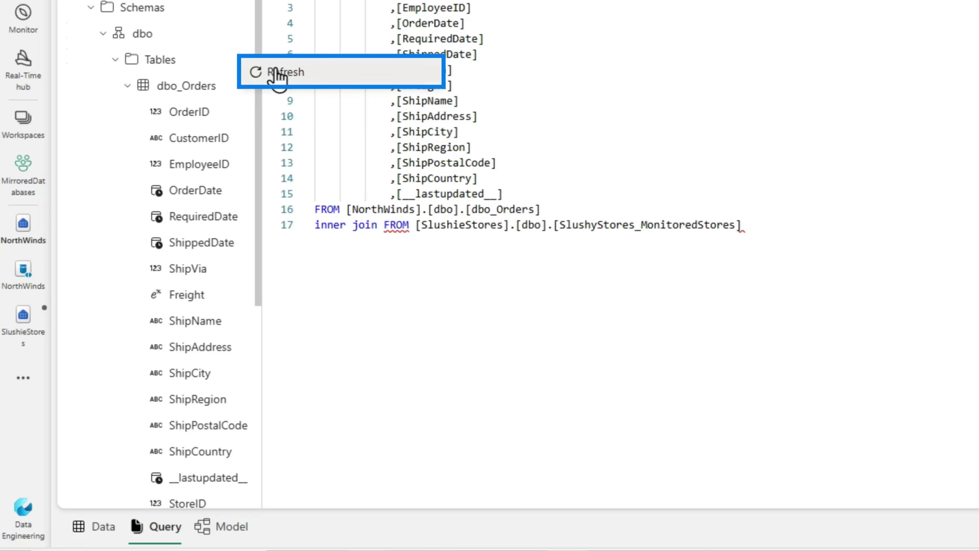
pyautogui.click(278, 74)
pyautogui.scroll(-3, 214, 306)
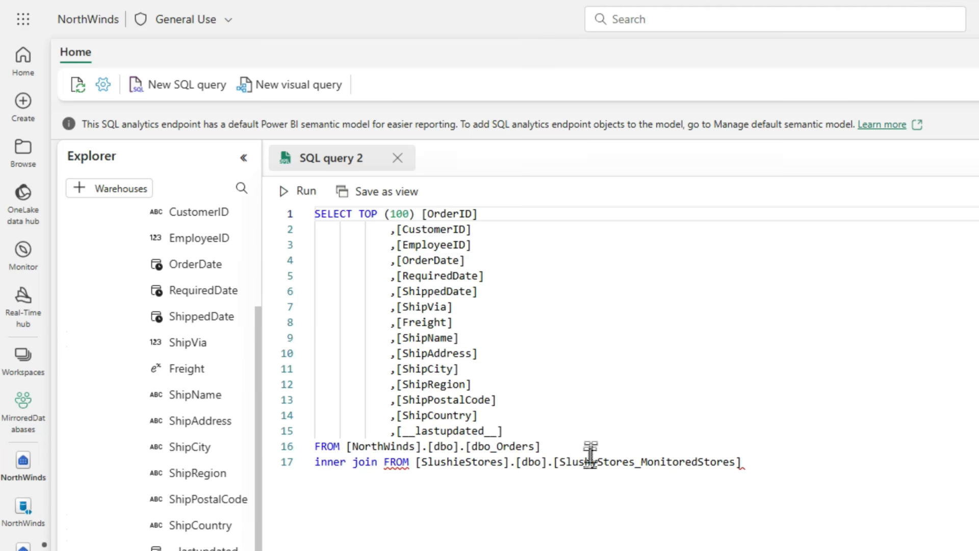
# Replace the column list with * and delete the stray FROM on the join line.
pyautogui.moveTo(528, 431); pyautogui.dragTo(371, 202)
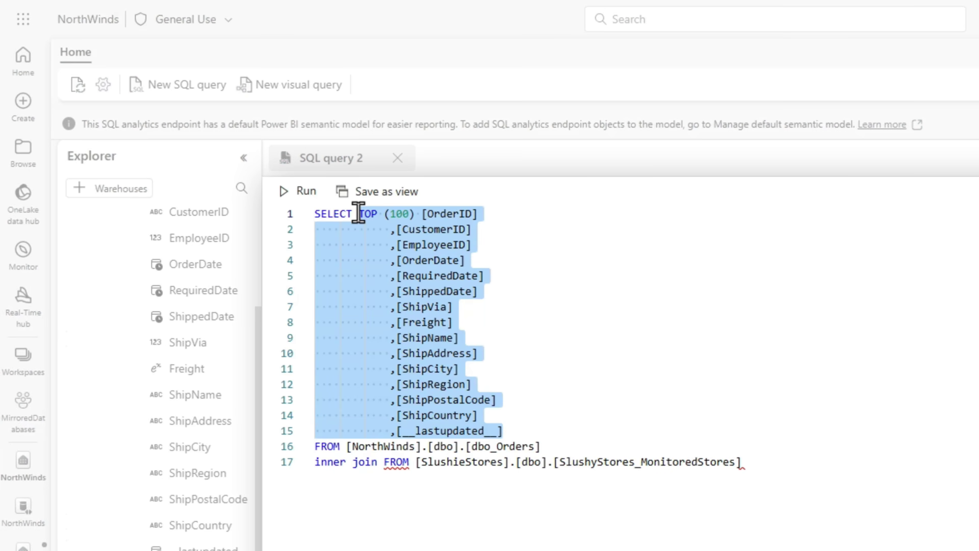
pyautogui.write('*')
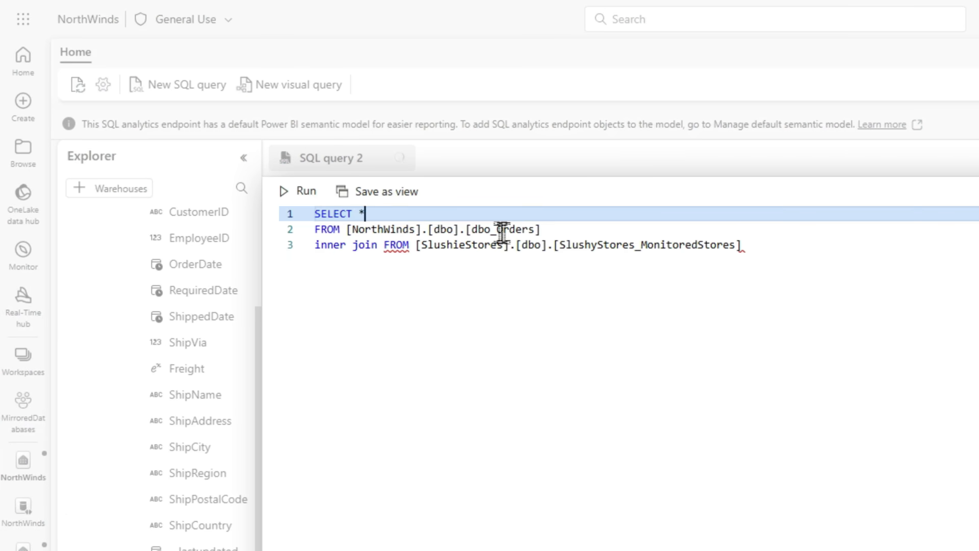
pyautogui.doubleClick(395, 244)
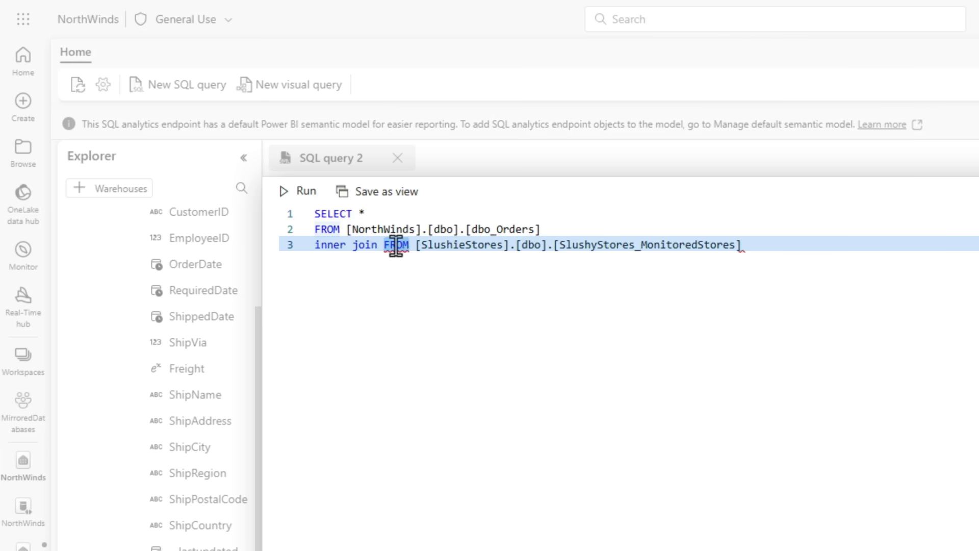
pyautogui.press('BackSpace')
# Alias the tables o and s, add ON o.StoreID = s.StoreID, and run the join.
pyautogui.click(563, 227)
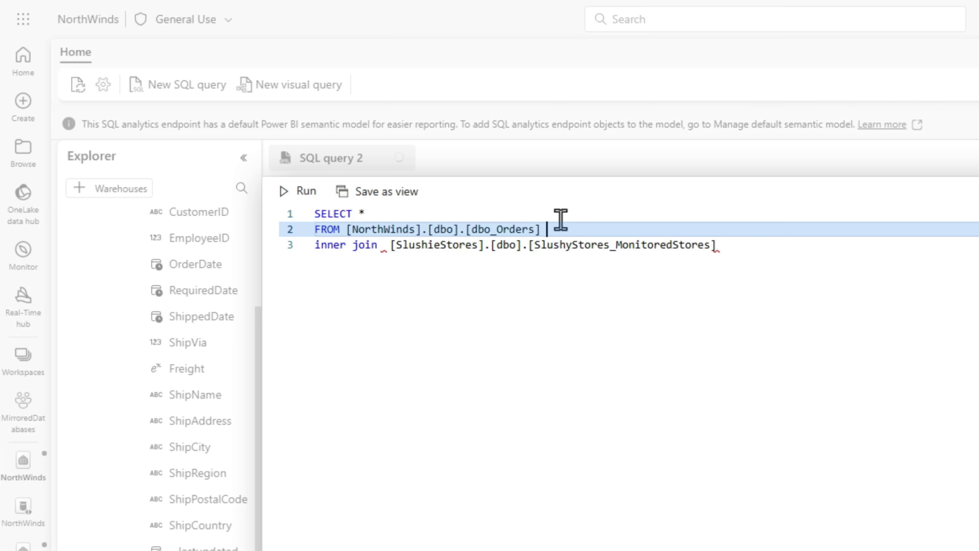
pyautogui.write('o')
pyautogui.click(778, 245)
pyautogui.write('s')
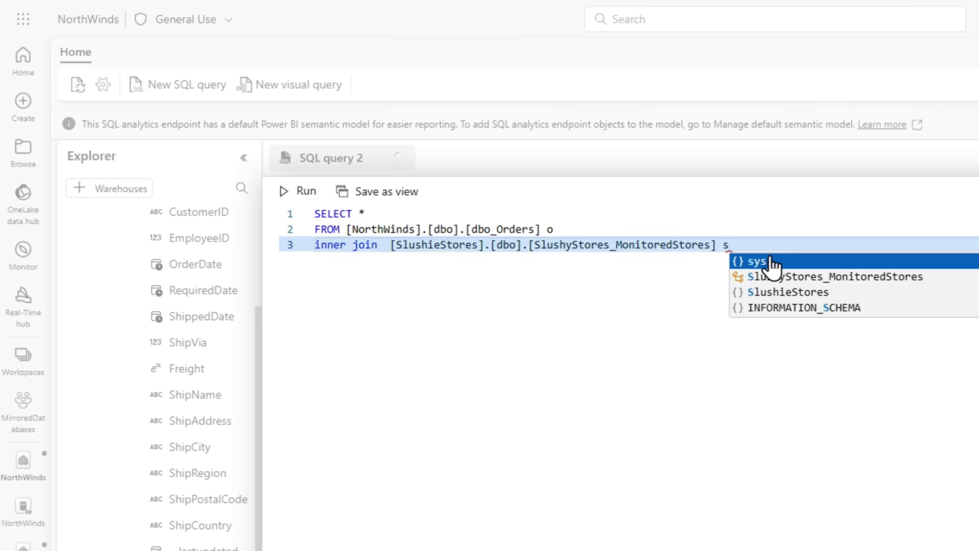
pyautogui.press('Escape')
pyautogui.press('Return')
pyautogui.write('on o.StoreId = s.Store')
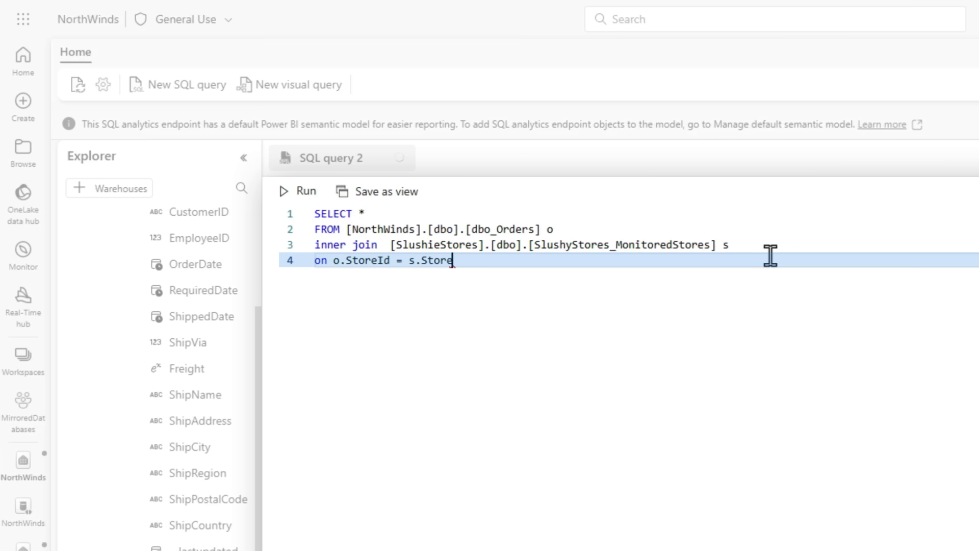
pyautogui.write('D')
pyautogui.press('End')
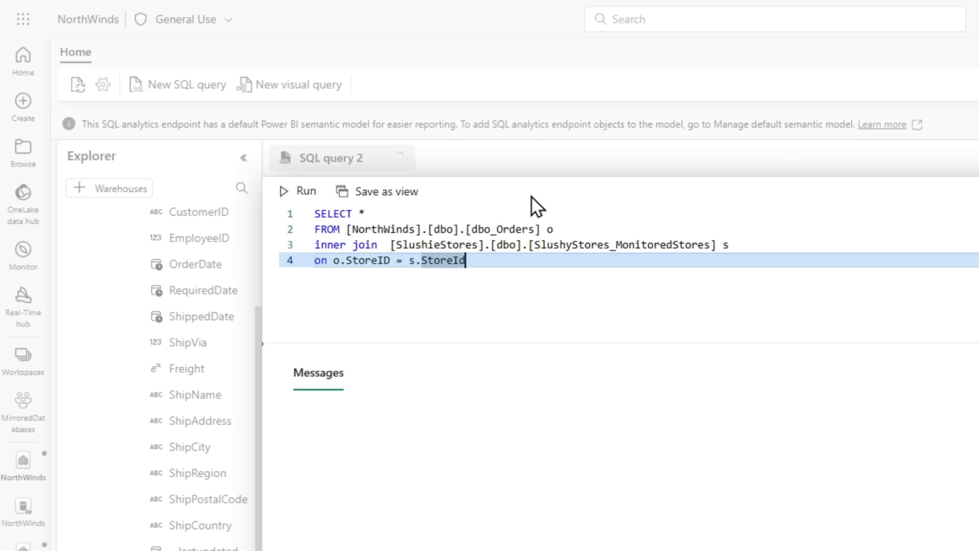
pyautogui.press('BackSpace')
pyautogui.write('D')
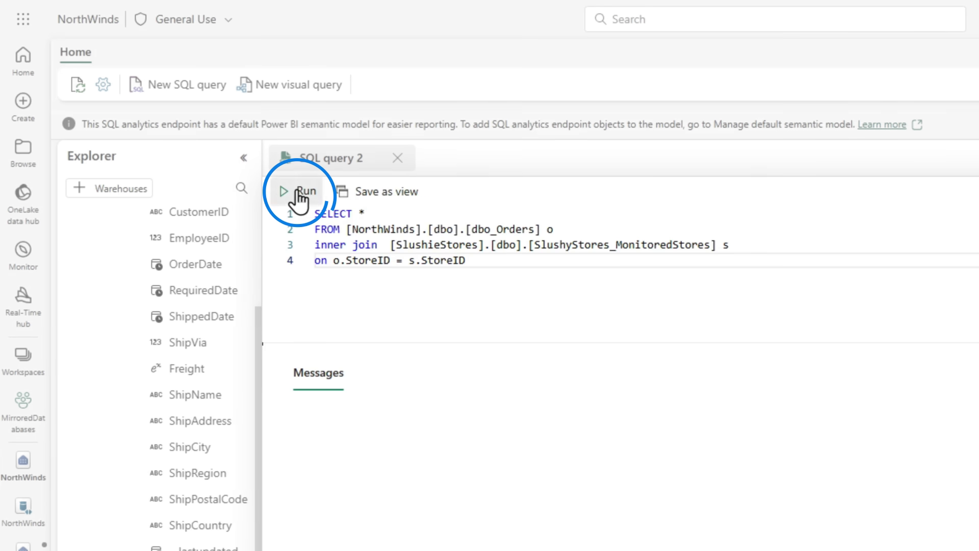
pyautogui.click(300, 192)
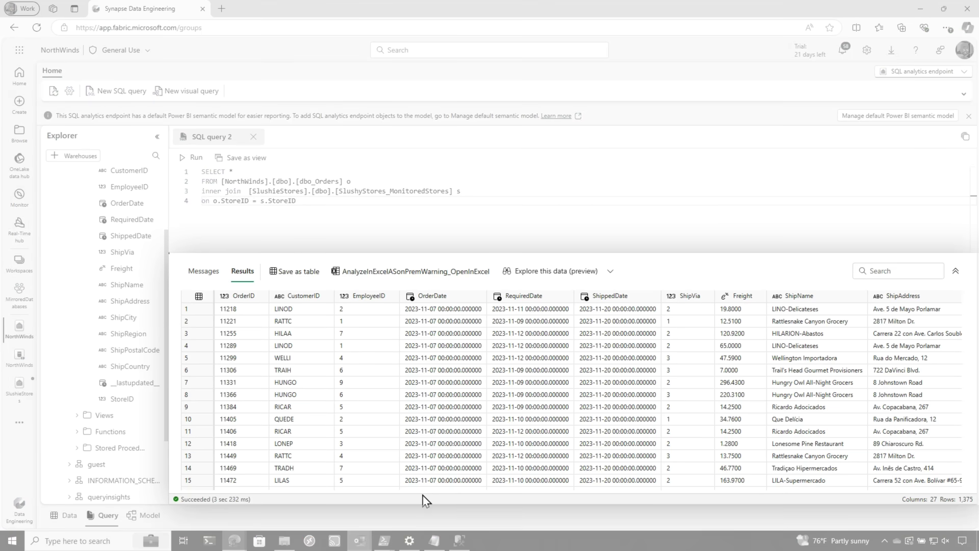
# Scroll the 1,375-row results right to show StoreName, StreetAddress, City, State and PostalCode.
pyautogui.moveTo(423, 498); pyautogui.dragTo(933, 505)
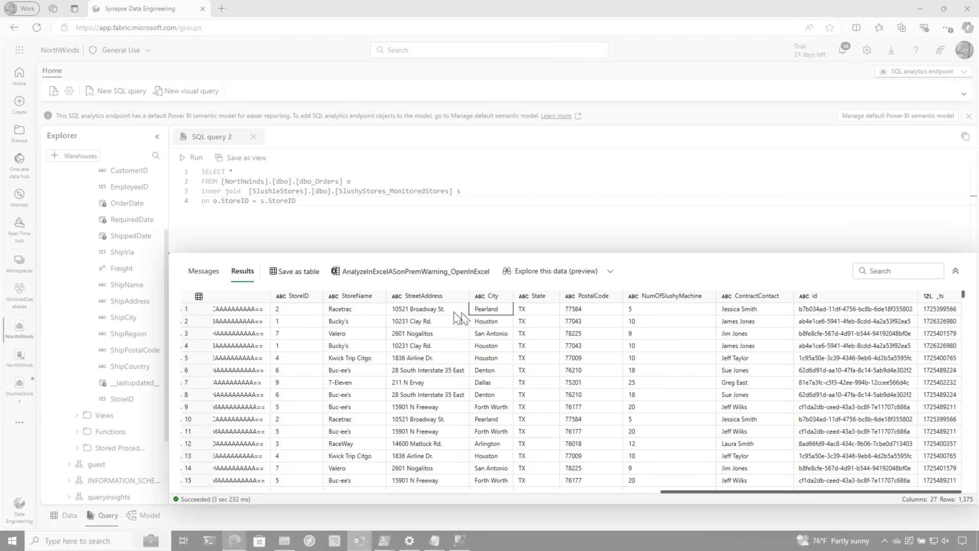